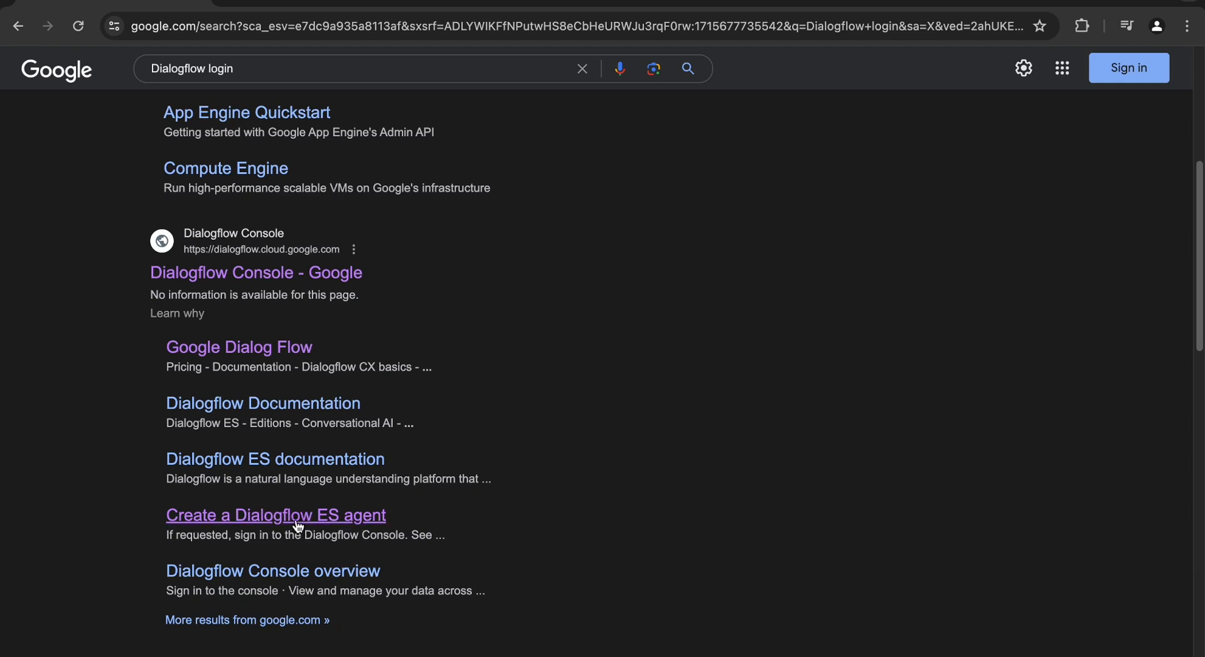
# - Open the 'Create a Dialogflow ES agent' guide and review its Create an agent steps
pyautogui.click(298, 526)
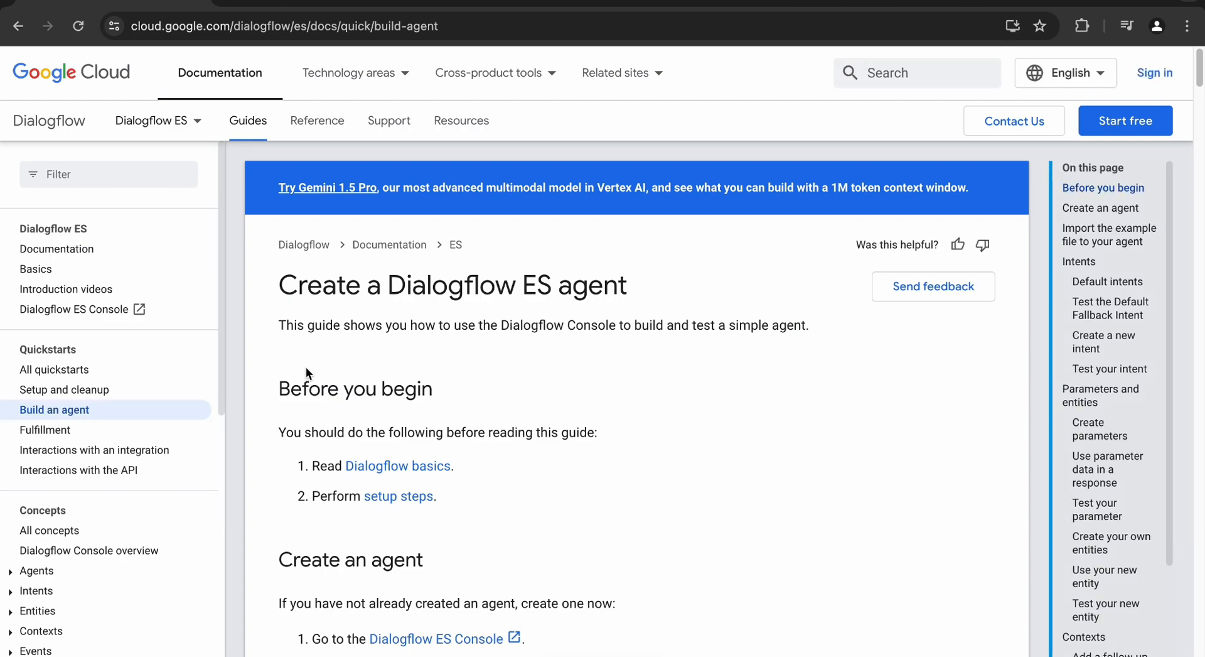
pyautogui.scroll(-8, 364, 285)
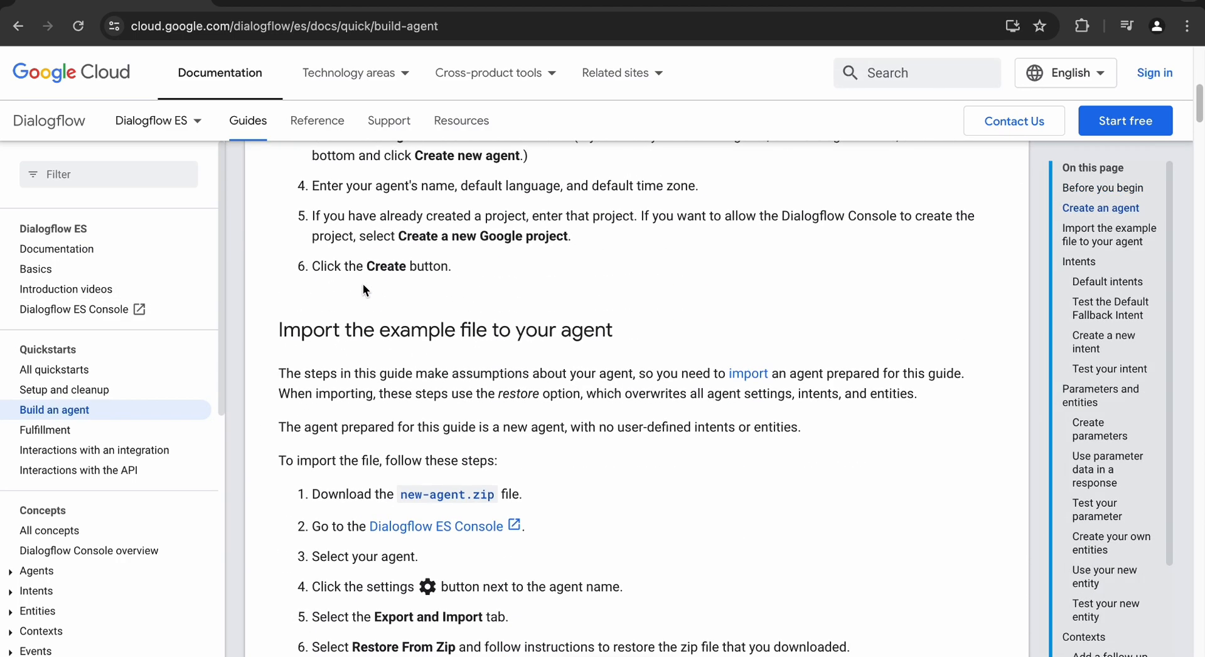
pyautogui.scroll(-5, 363, 284)
pyautogui.scroll(12, 328, 292)
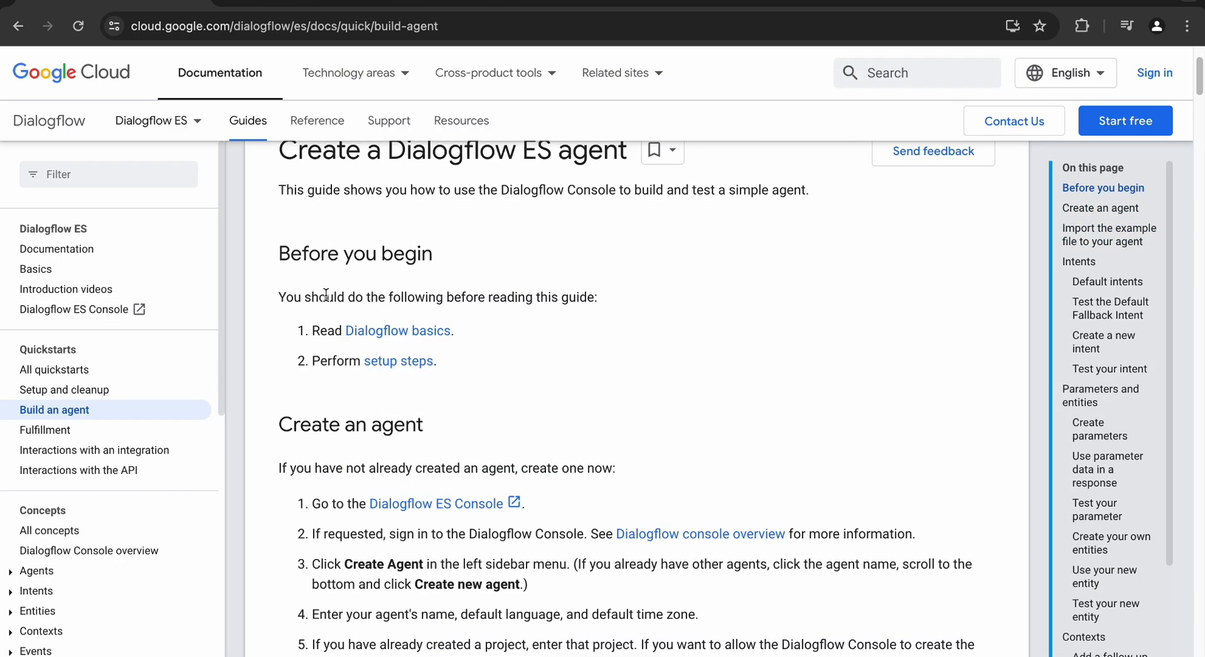
pyautogui.scroll(2, 326, 294)
pyautogui.scroll(-2, 321, 315)
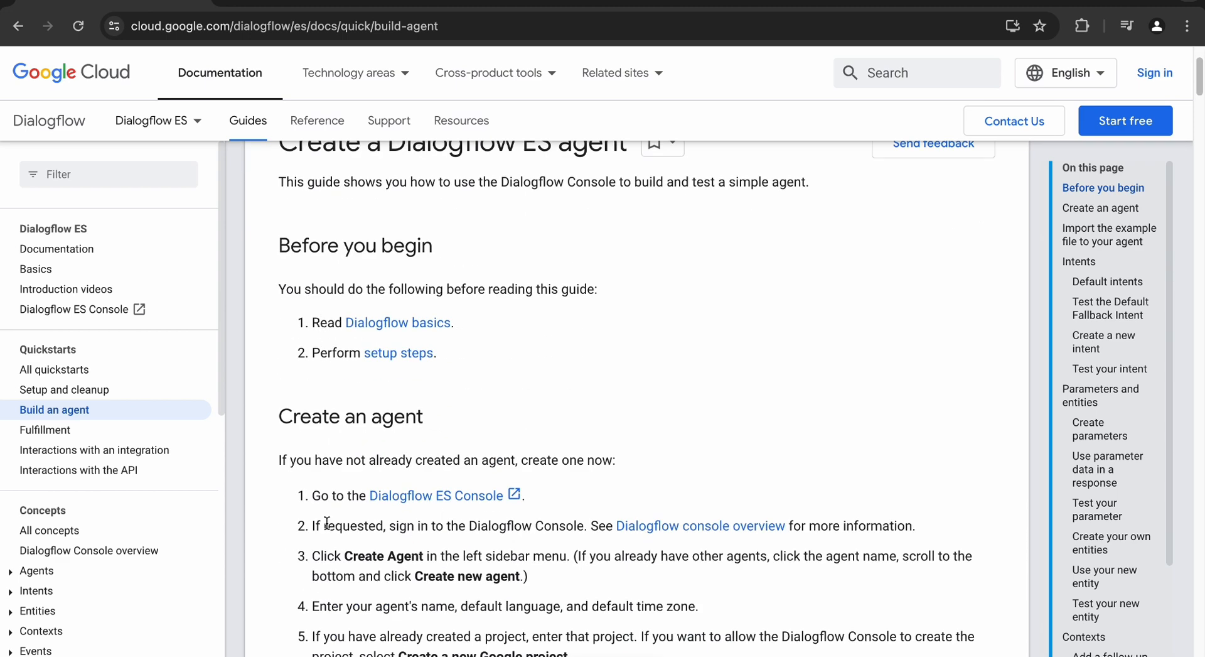
pyautogui.moveTo(312, 496); pyautogui.dragTo(479, 495)
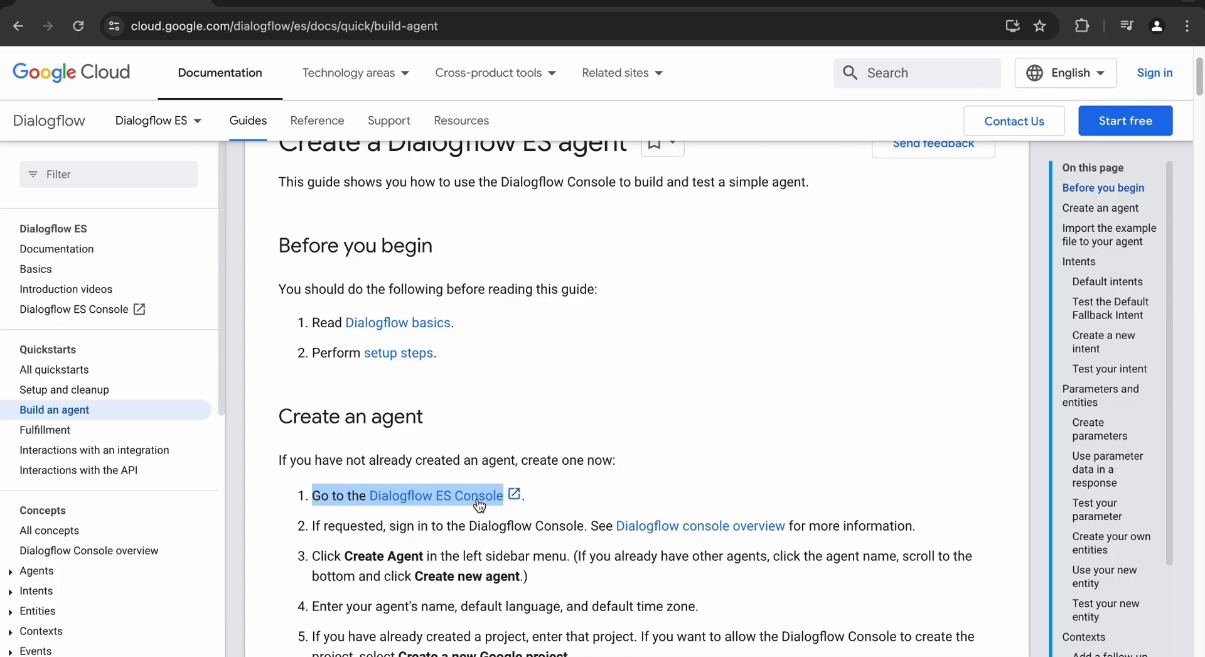
# - Open the Dialogflow ES Console and sign in with a Google account
pyautogui.click(476, 499)
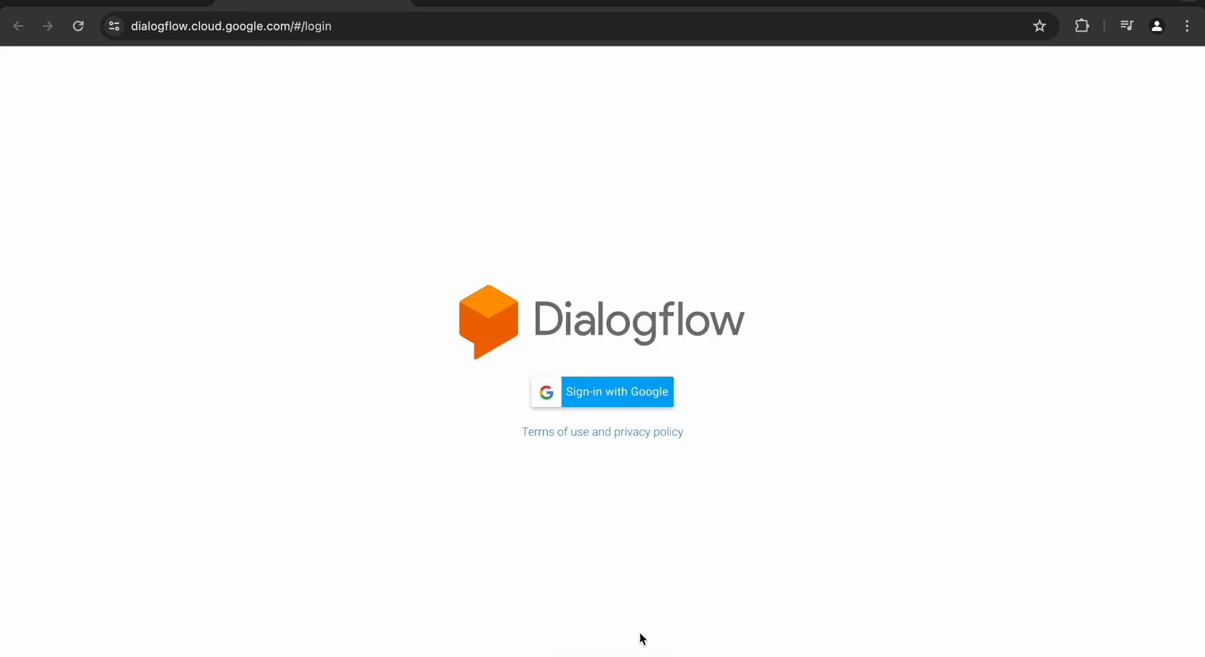
pyautogui.click(604, 403)
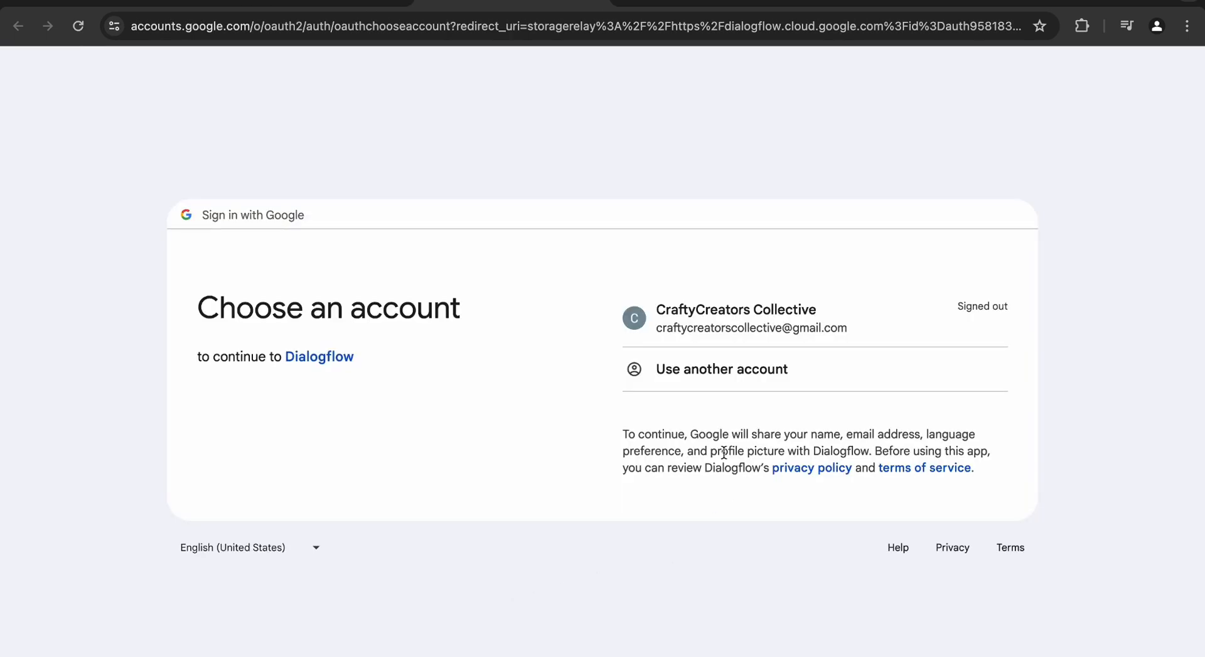
pyautogui.click(704, 320)
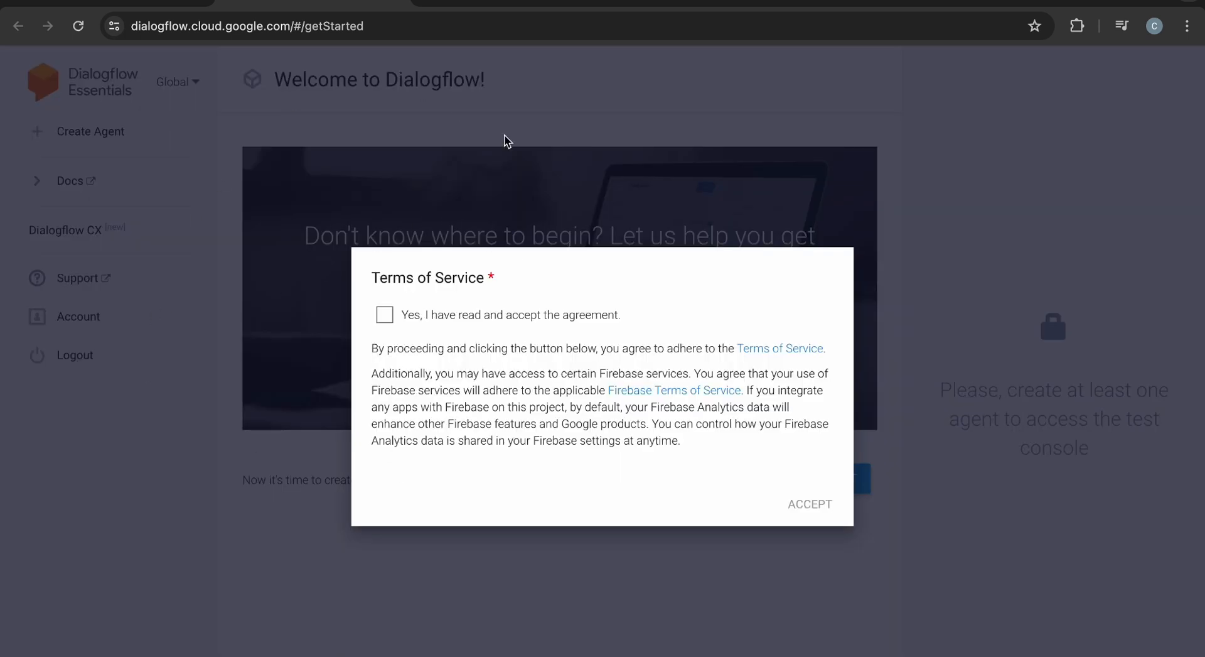
# - Accept the Terms of Service and start creating the first agent
pyautogui.click(384, 316)
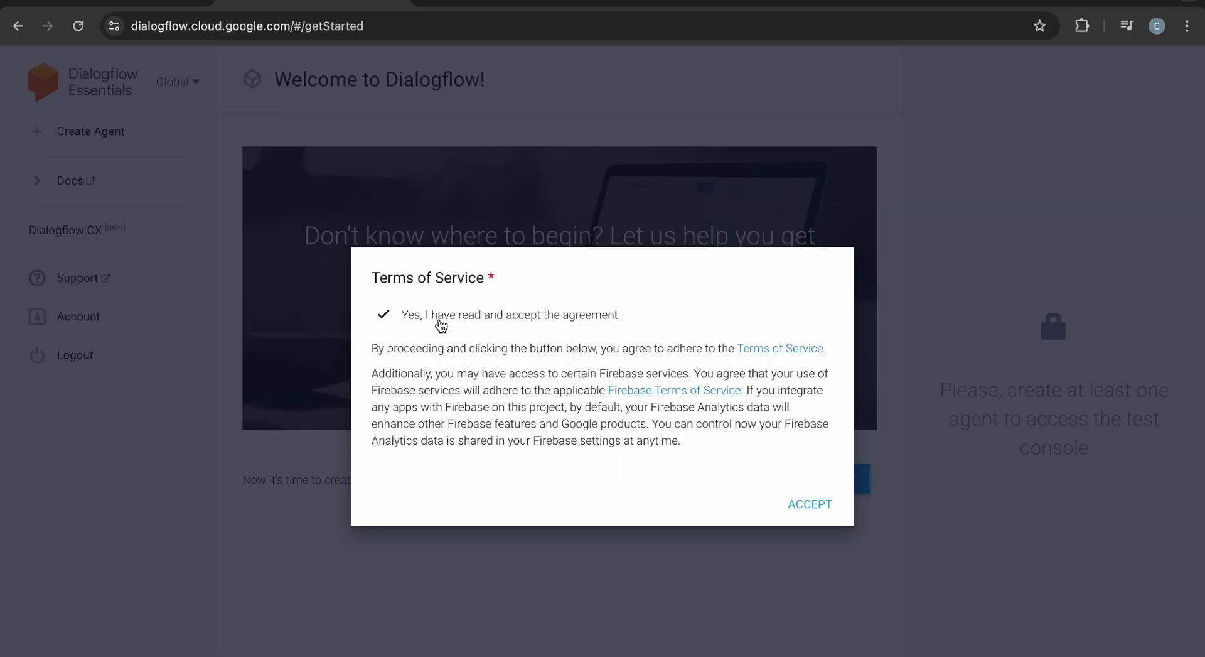
pyautogui.click(810, 504)
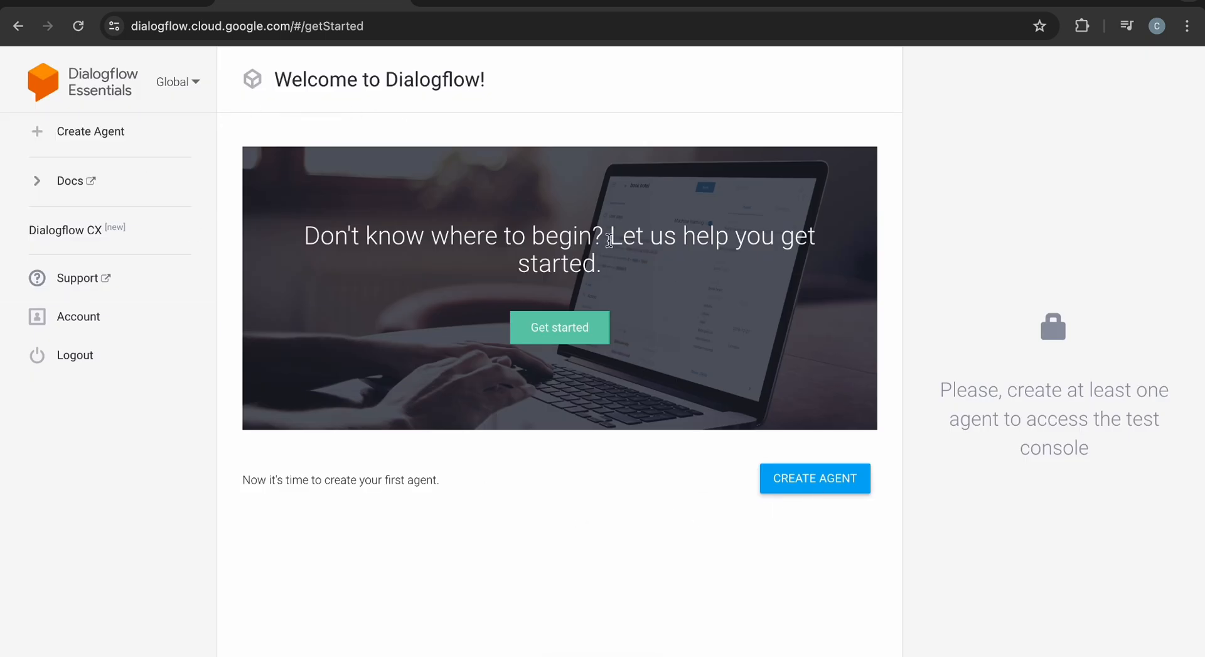
pyautogui.click(817, 479)
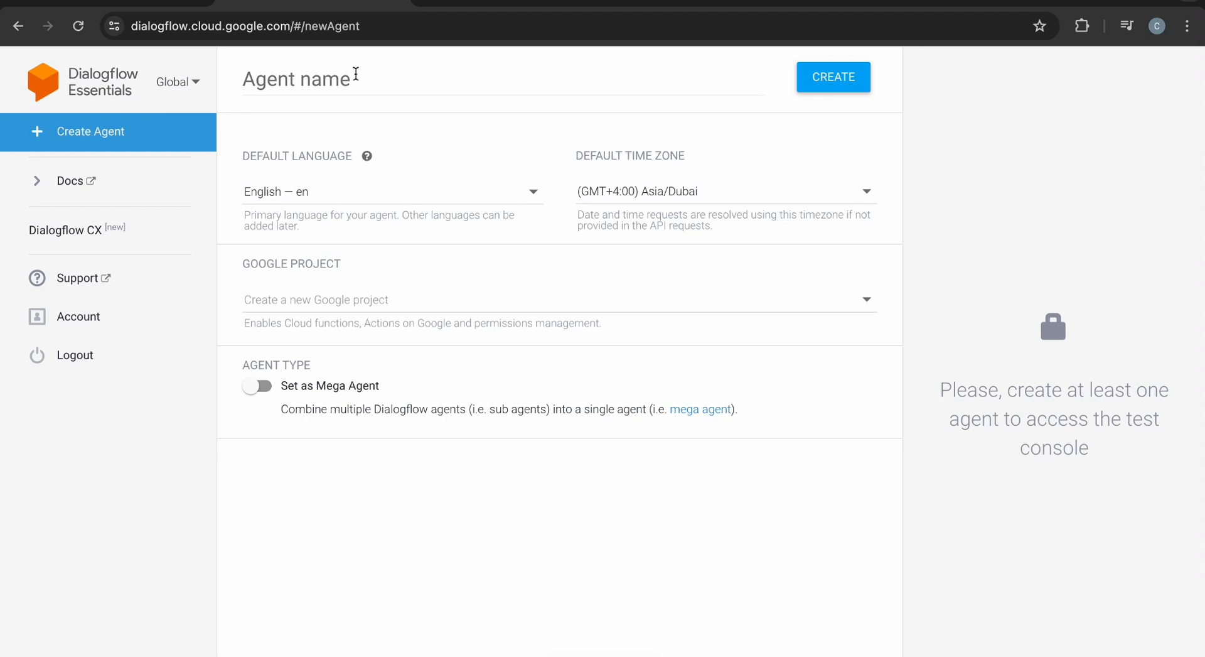
# - Enter 'Customer service' as the agent name, then replace the space to make 'Customer_service'
pyautogui.click(356, 74)
pyautogui.write('Cu')
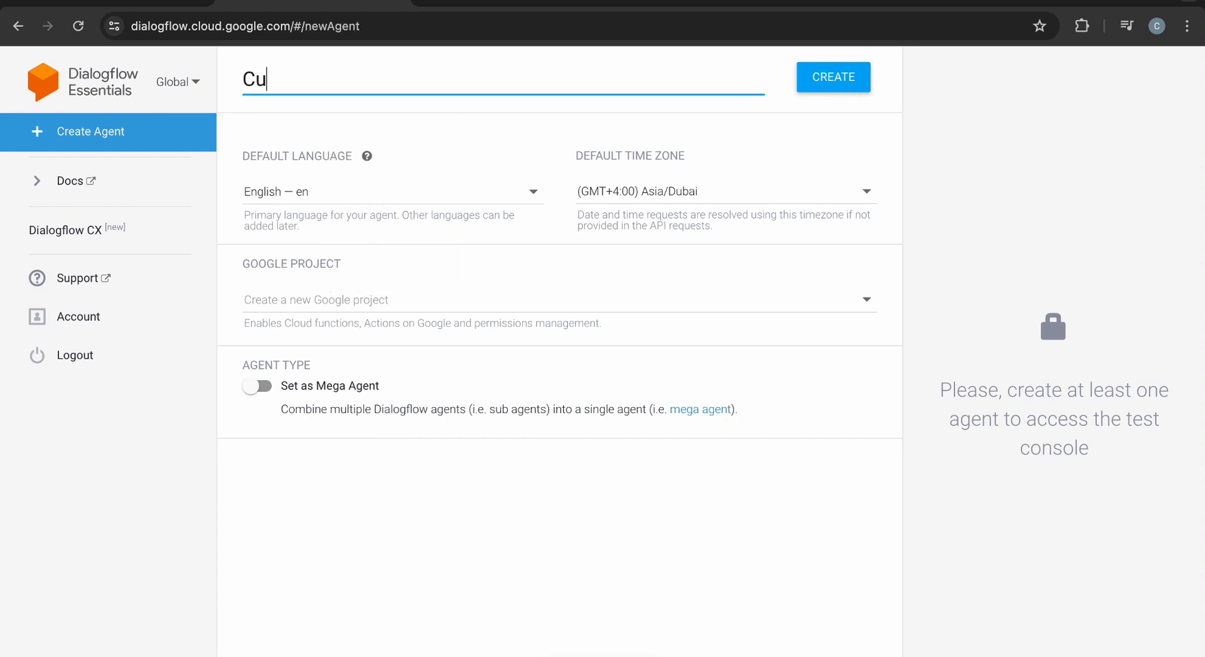
pyautogui.write('stomer s')
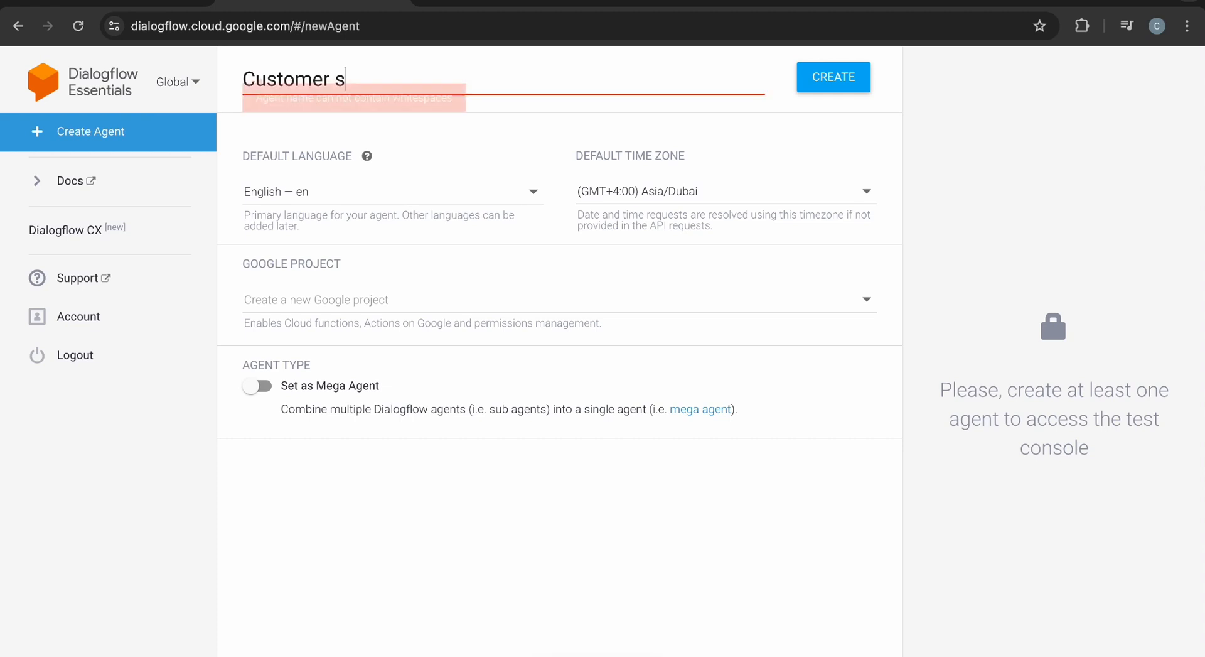
pyautogui.write('ervice')
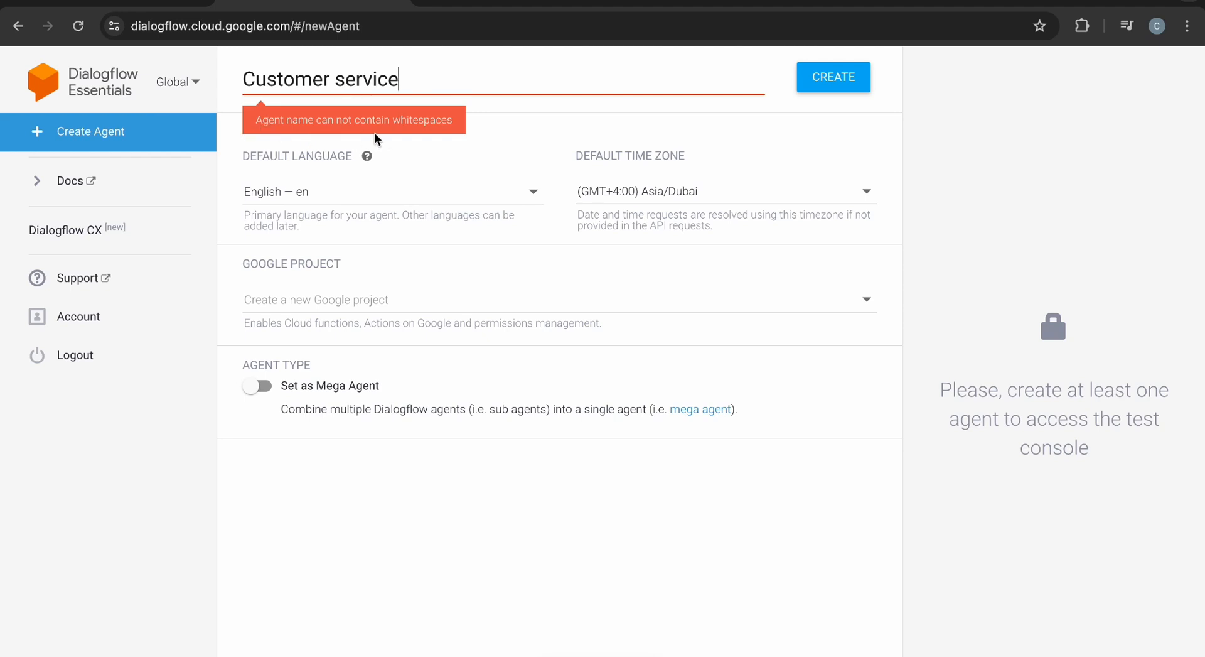
pyautogui.click(332, 83)
pyautogui.press('BackSpace')
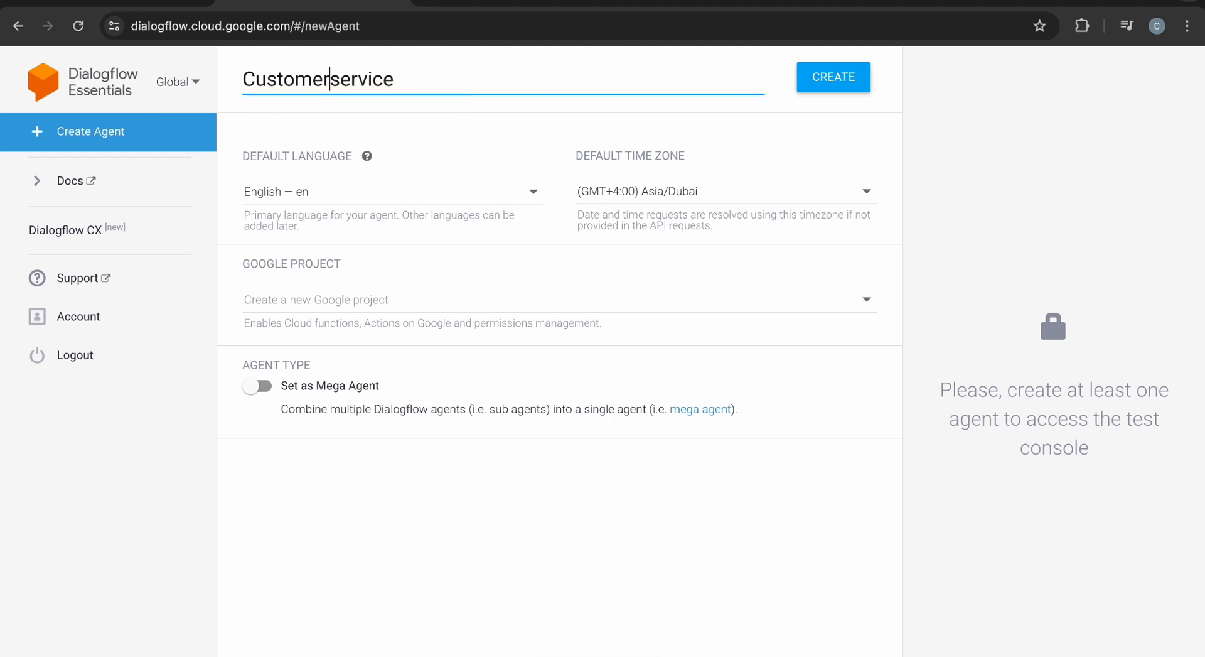
pyautogui.write('_')
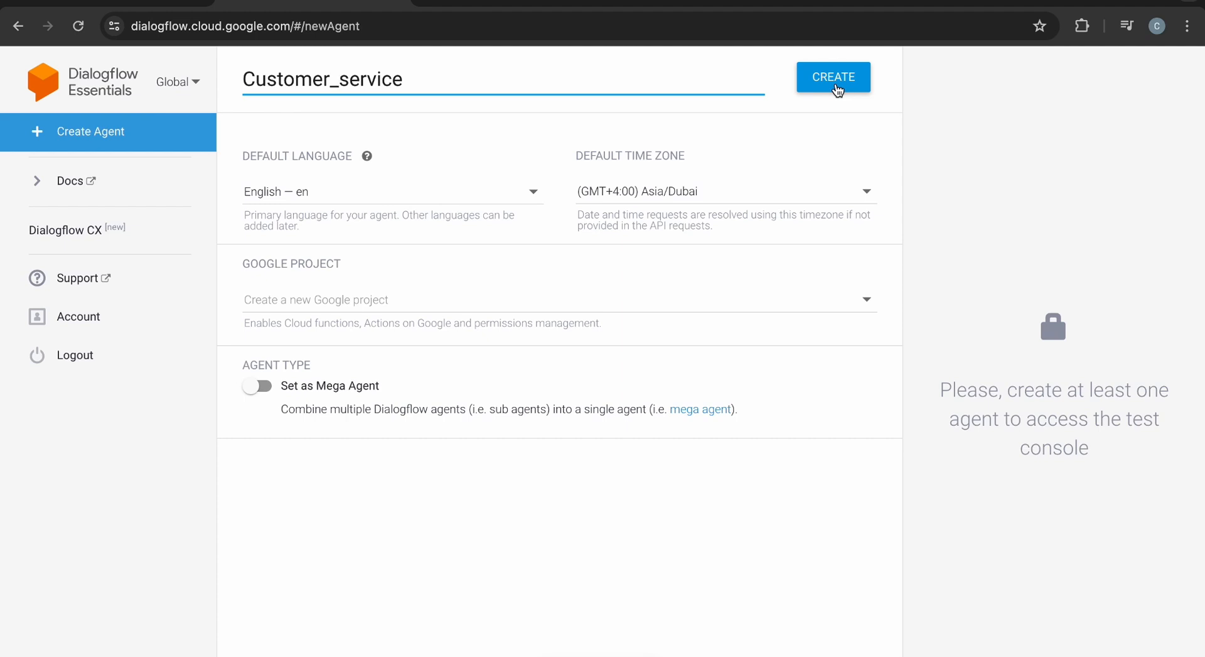
# - Create the Customer_service agent with English — en and (GMT+4:00) Asia/Dubai time zone
pyautogui.click(838, 91)
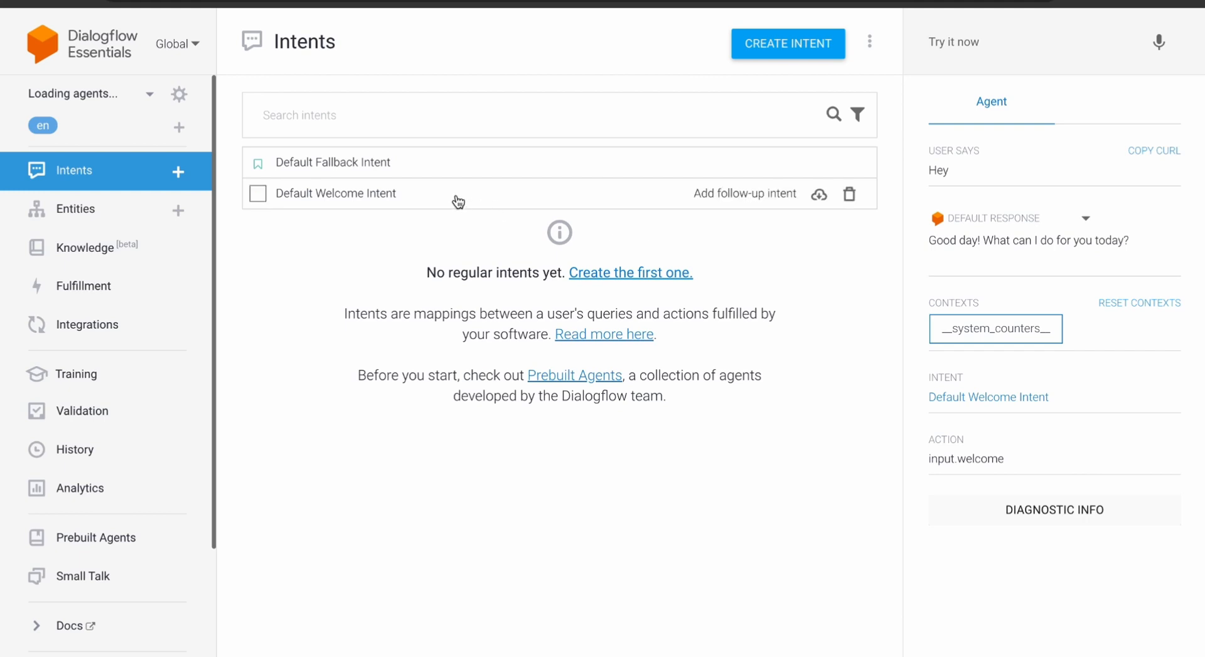
# - Review the Default Fallback Intent's text responses and test the query 'What is the time now'
pyautogui.click(449, 177)
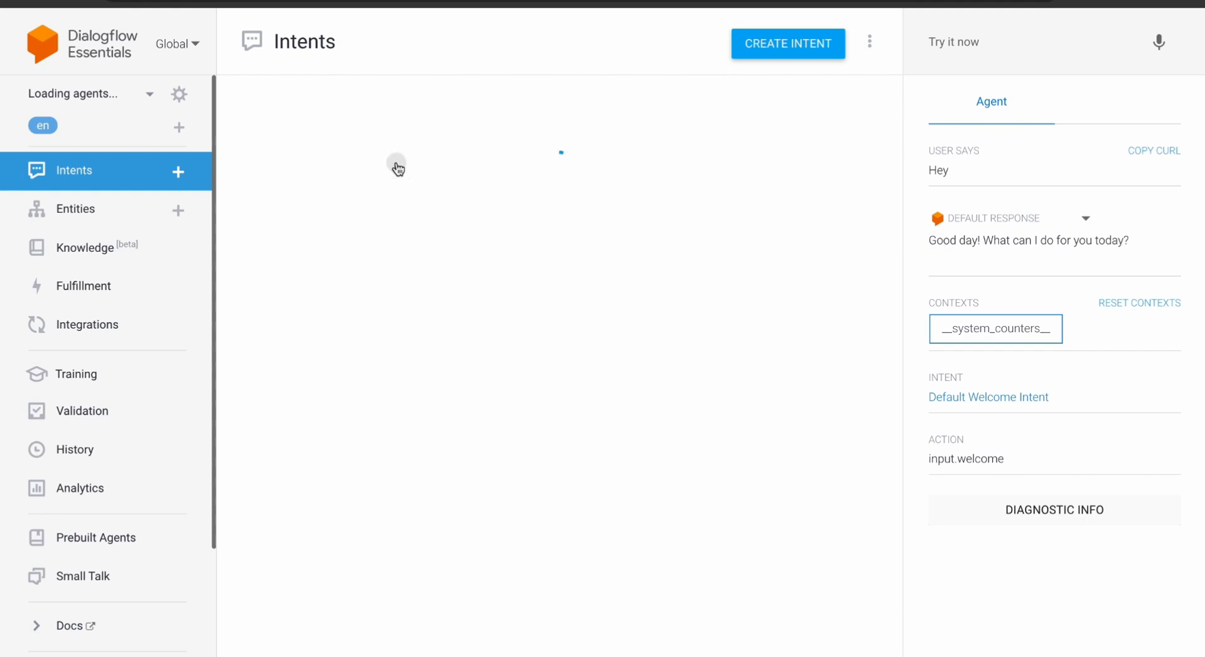
pyautogui.scroll(-10, 439, 452)
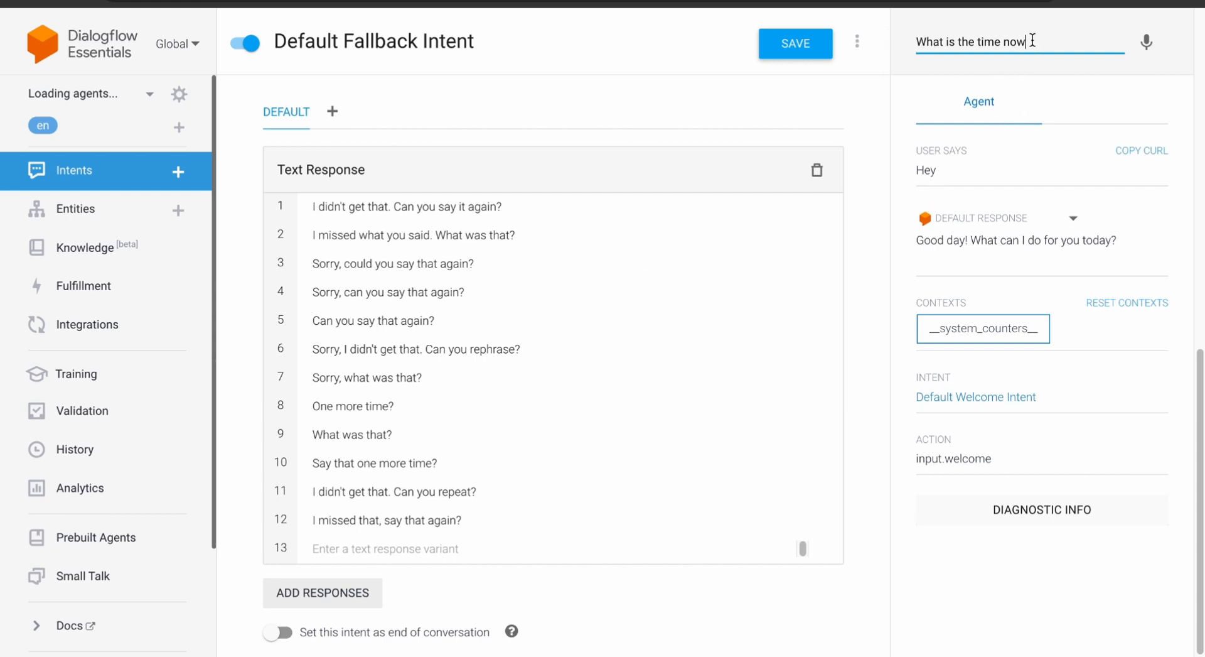
pyautogui.press('Return')
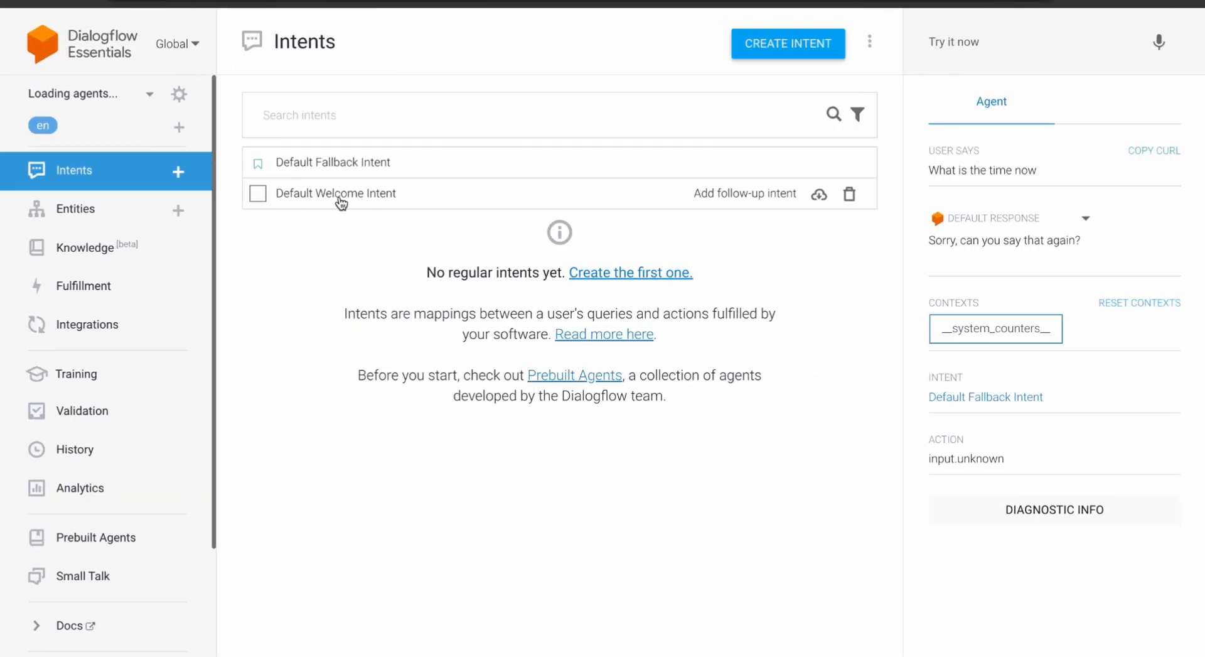
# - Open the Default Welcome Intent and enter 'Hey' as a test query
pyautogui.click(341, 200)
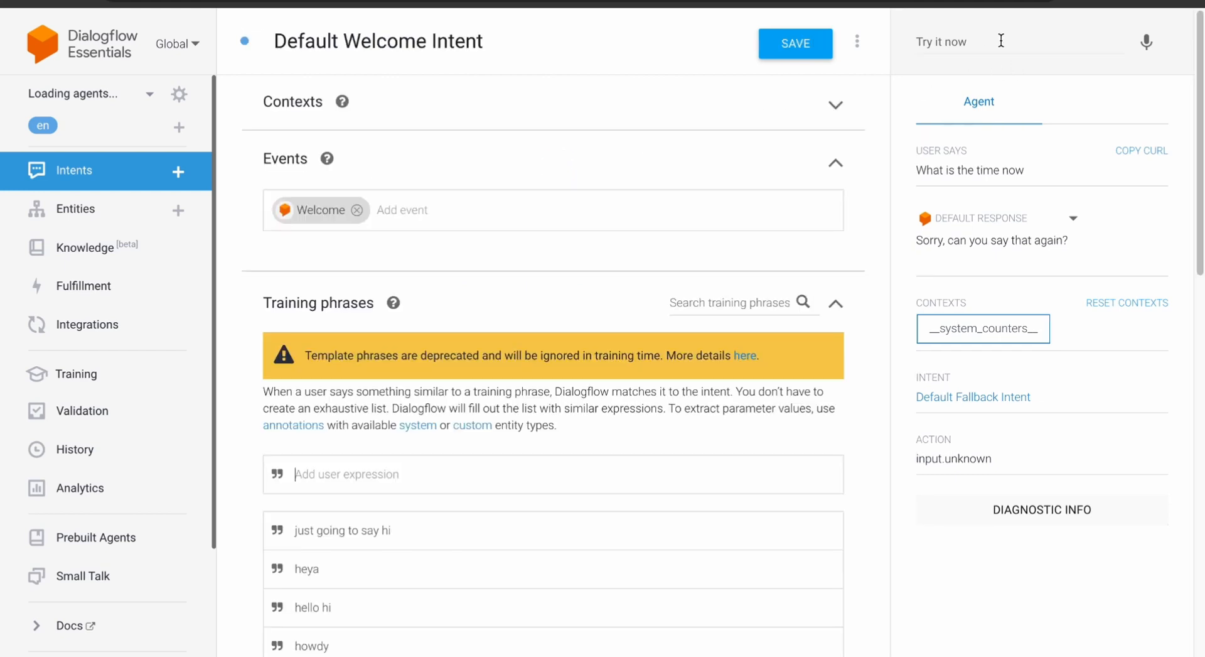
pyautogui.click(1001, 40)
pyautogui.write('H')
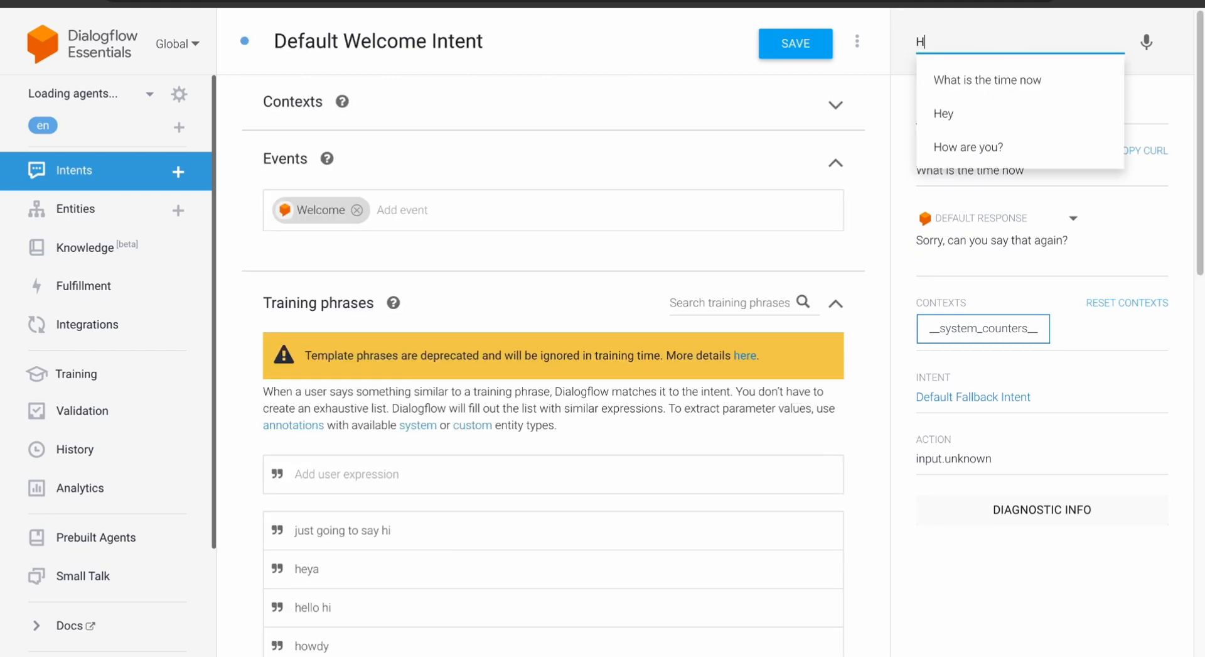
pyautogui.write('ey')
pyautogui.scroll(-2, 795, 170)
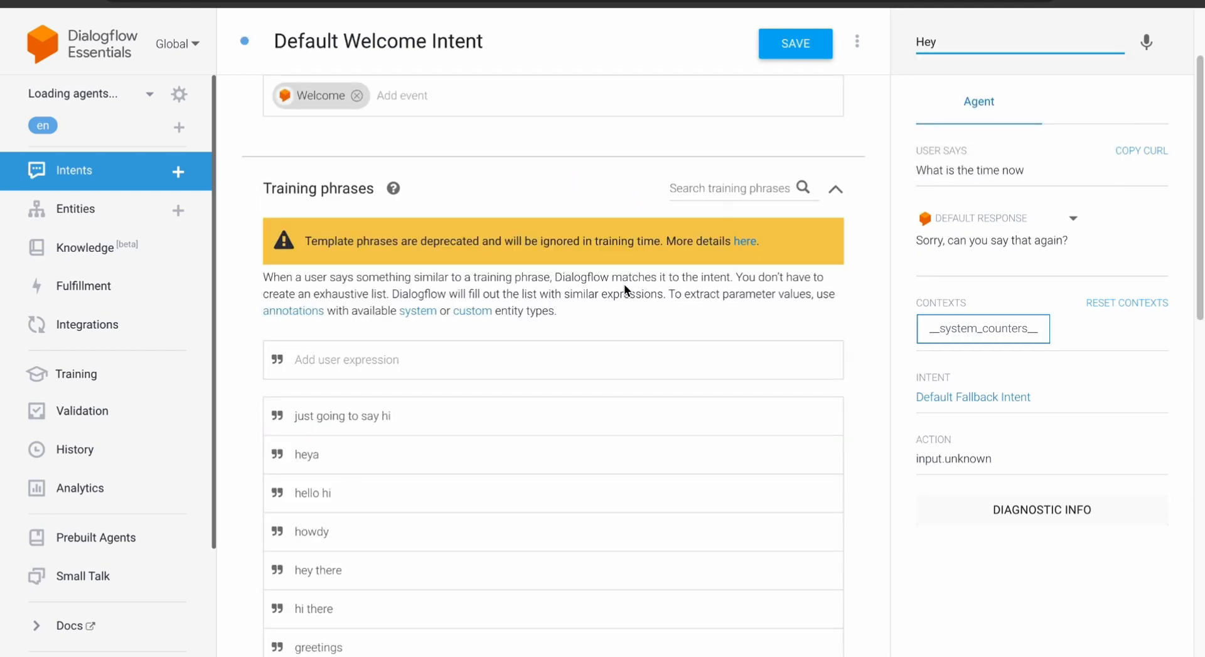
pyautogui.scroll(-4, 624, 285)
pyautogui.scroll(1, 340, 443)
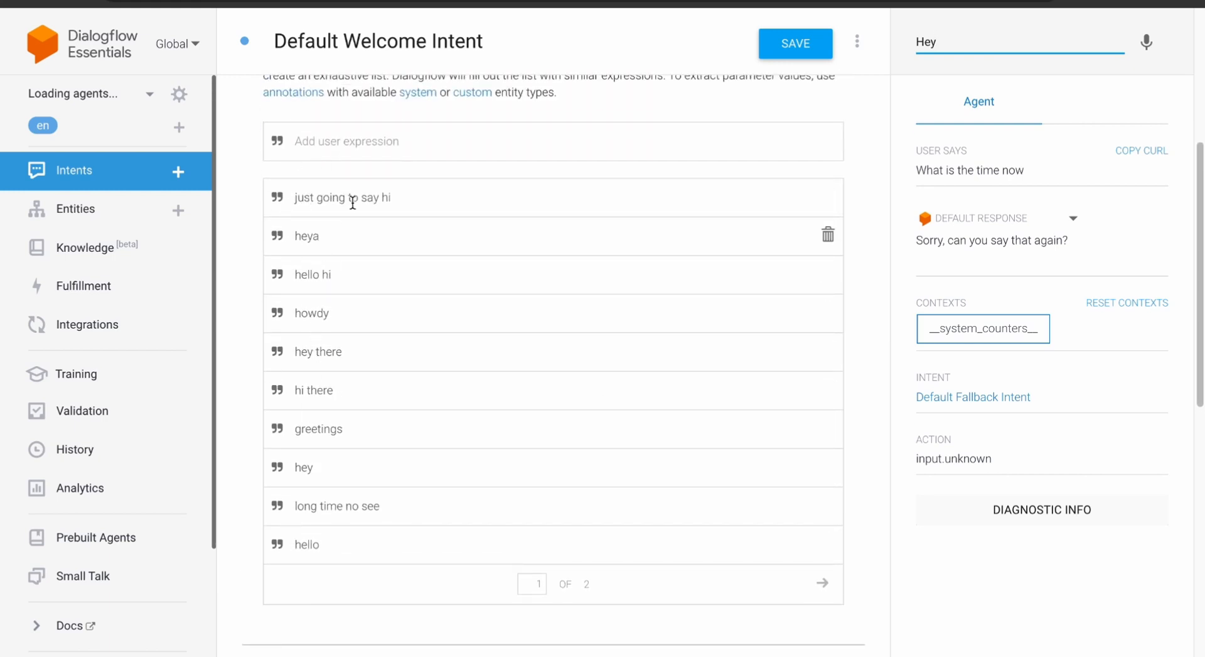
# - Send 'Hey', check it matches Default Welcome Intent, and return to the Intents list
pyautogui.click(327, 140)
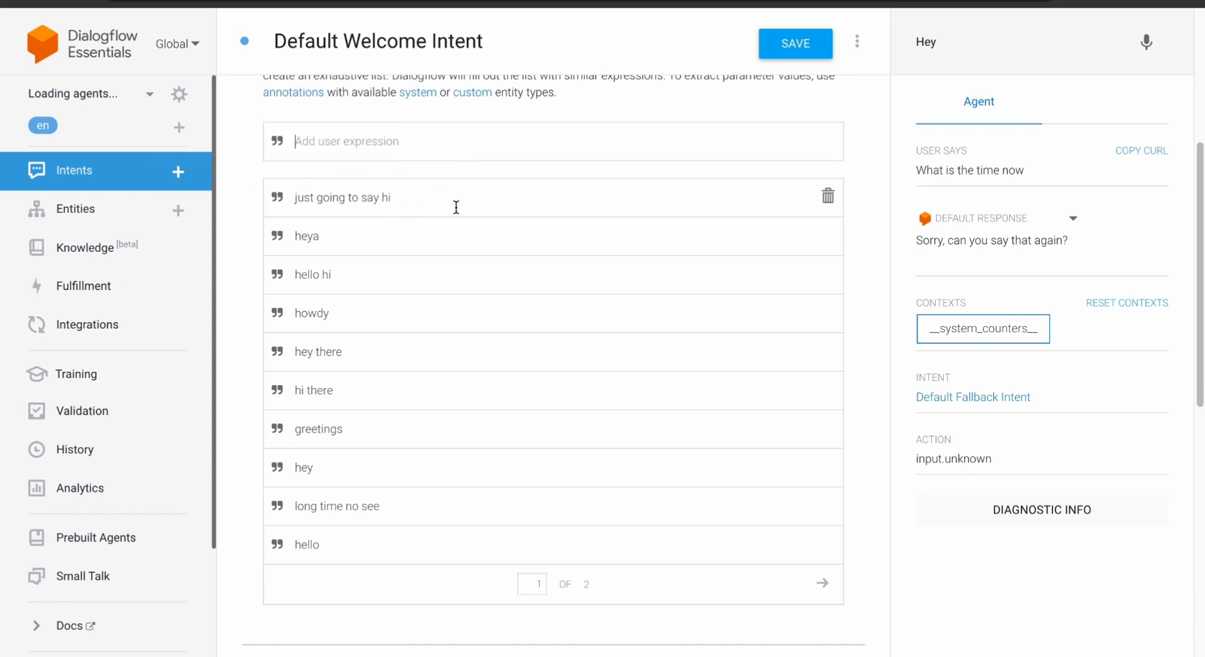
pyautogui.scroll(-10, 455, 236)
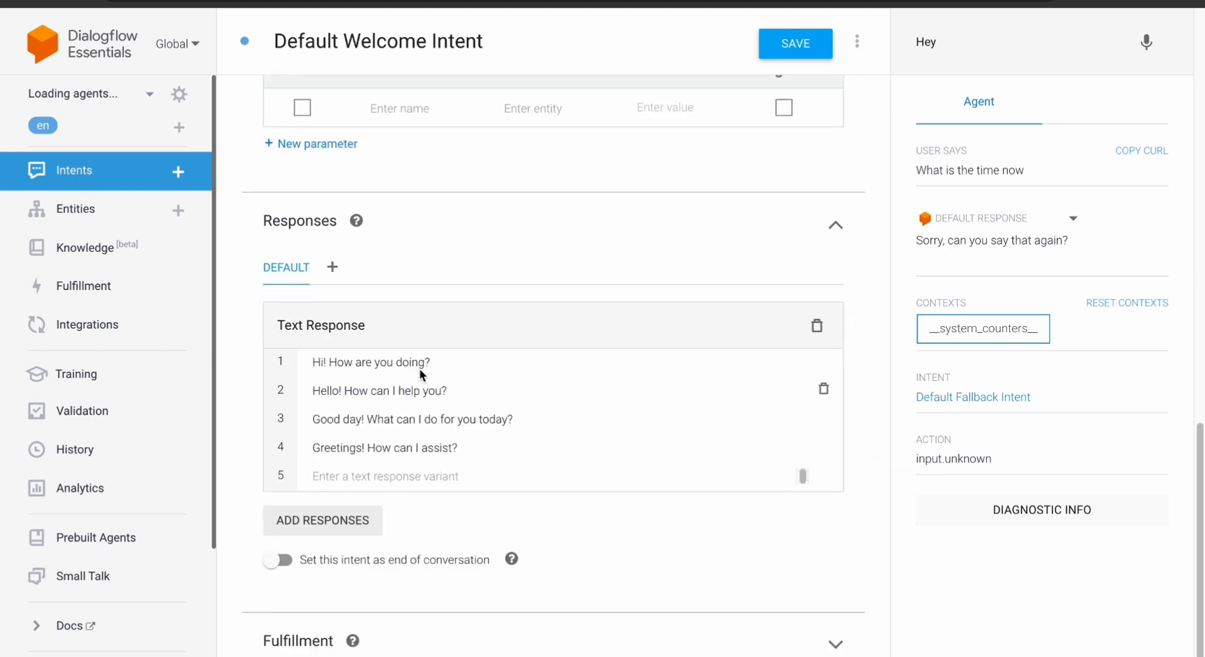
pyautogui.click(988, 48)
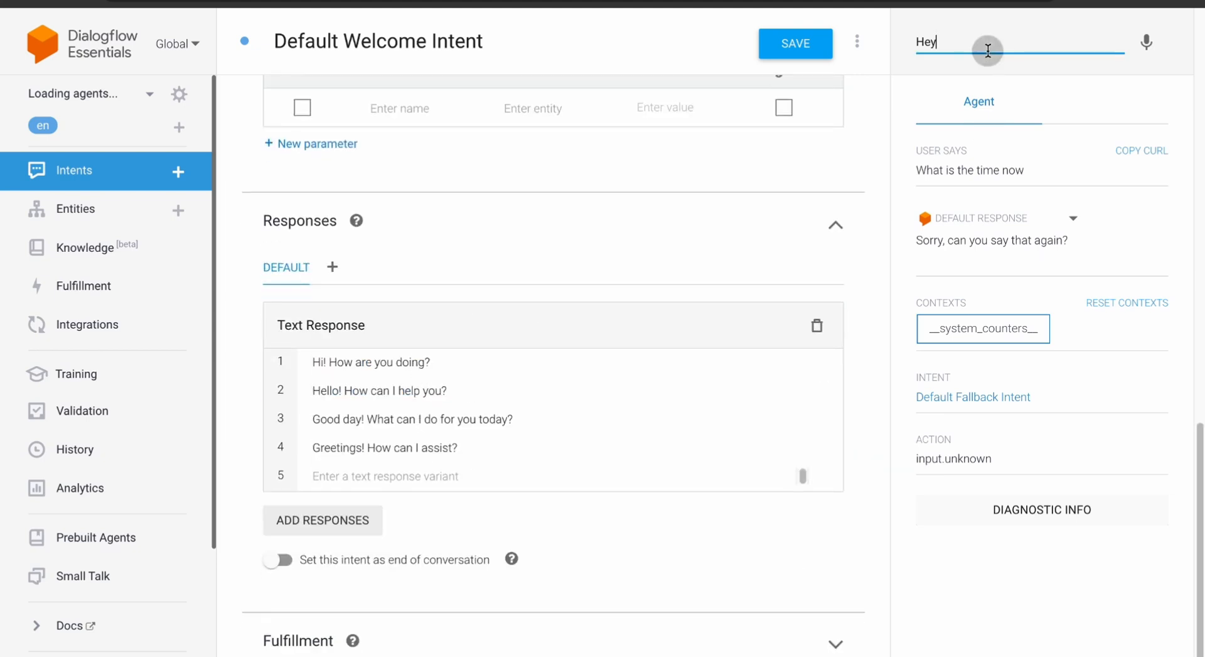
pyautogui.press('BackSpace')
pyautogui.press('BackSpace')
pyautogui.press('BackSpace')
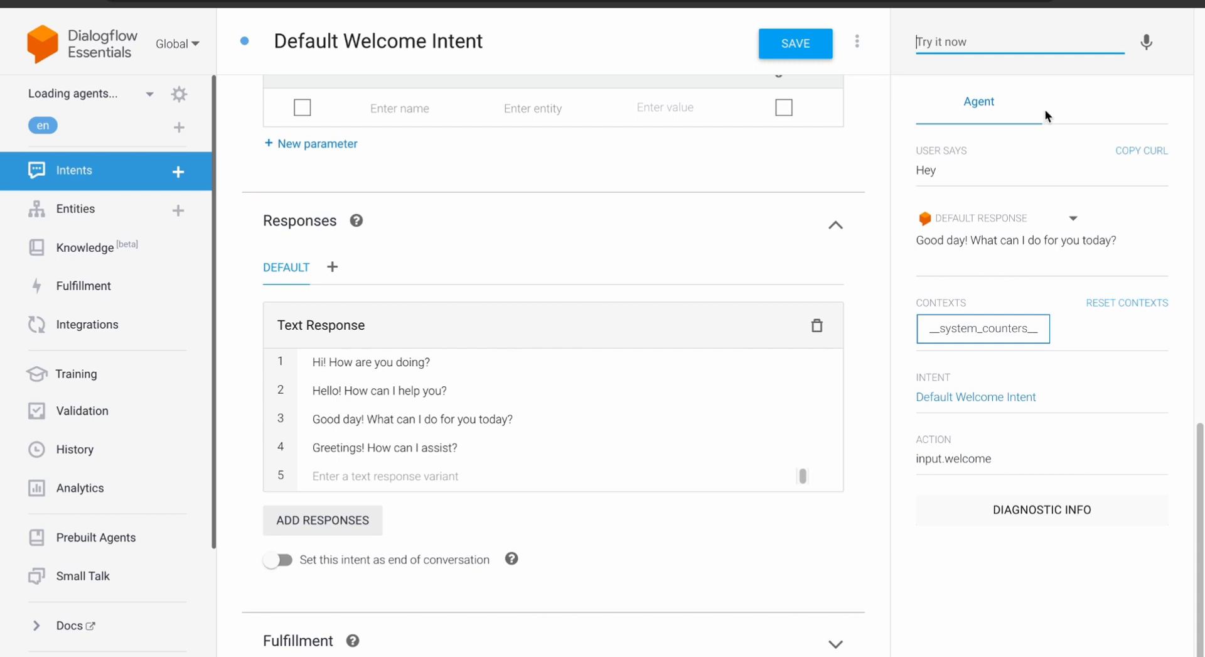
pyautogui.click(126, 173)
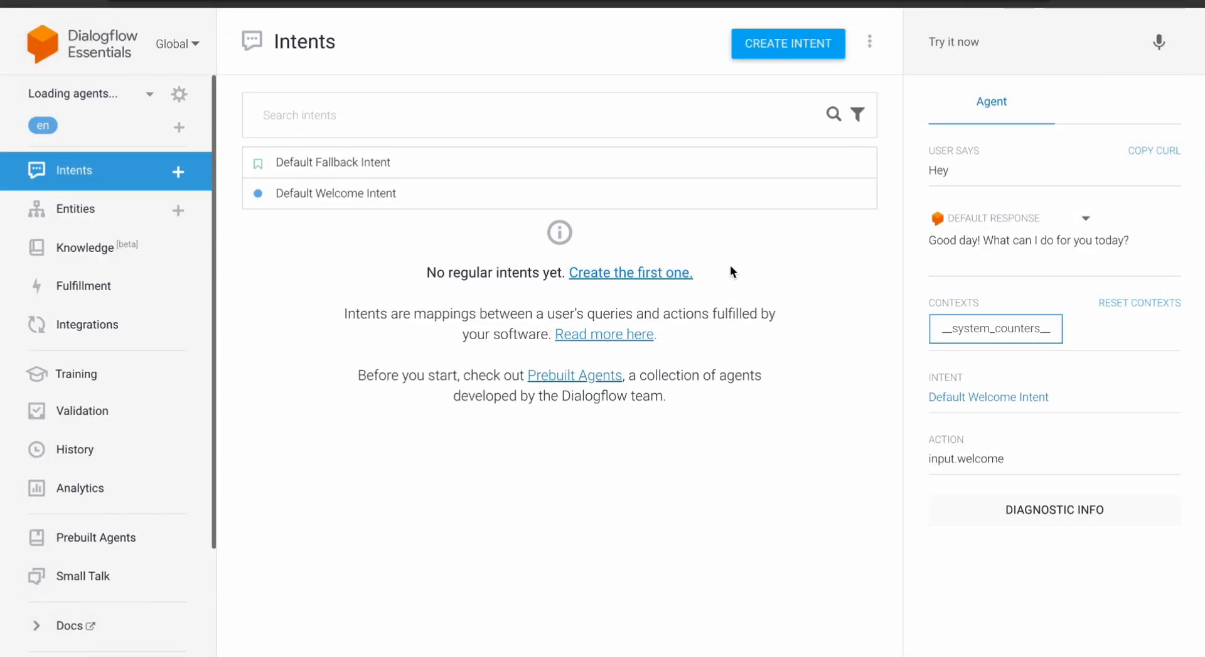
# - Create a new intent and open its training phrase entry field
pyautogui.click(767, 42)
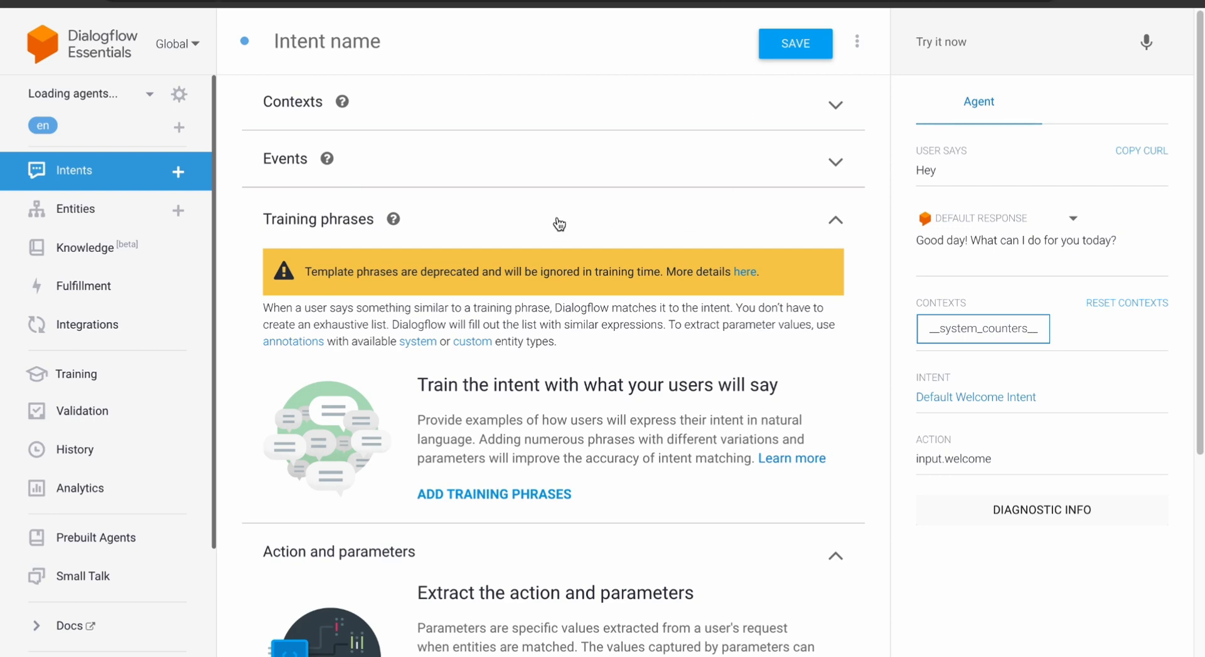
pyautogui.scroll(-5, 555, 208)
pyautogui.scroll(5, 555, 207)
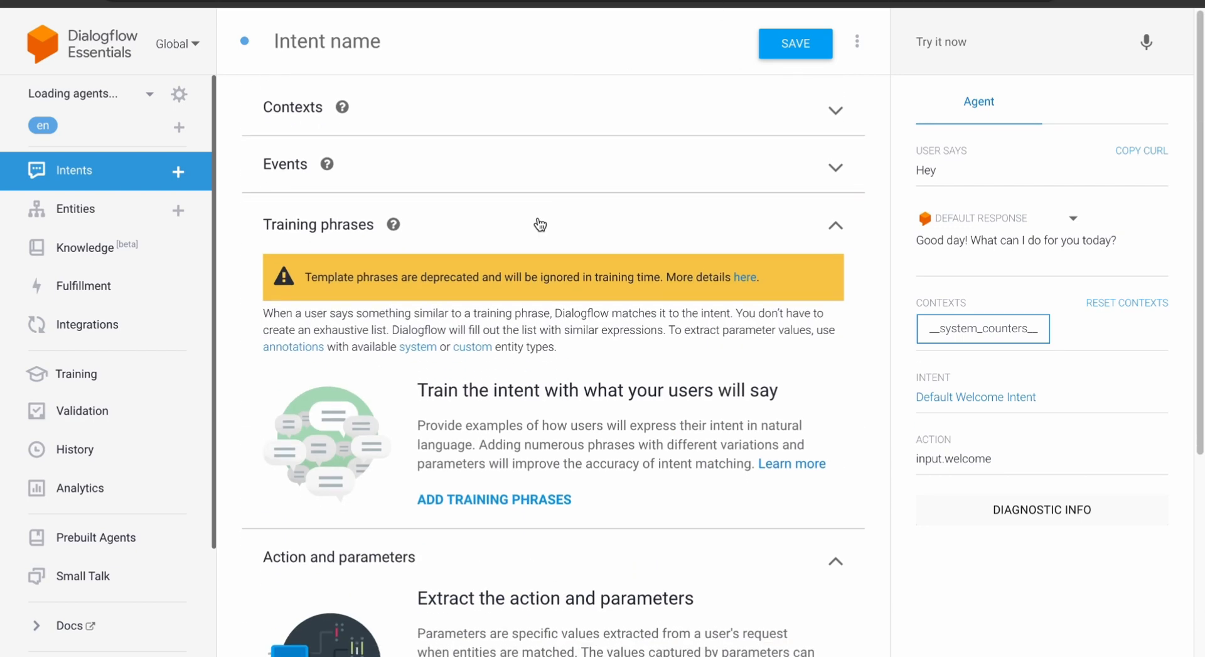
pyautogui.scroll(-3, 543, 229)
pyautogui.click(526, 288)
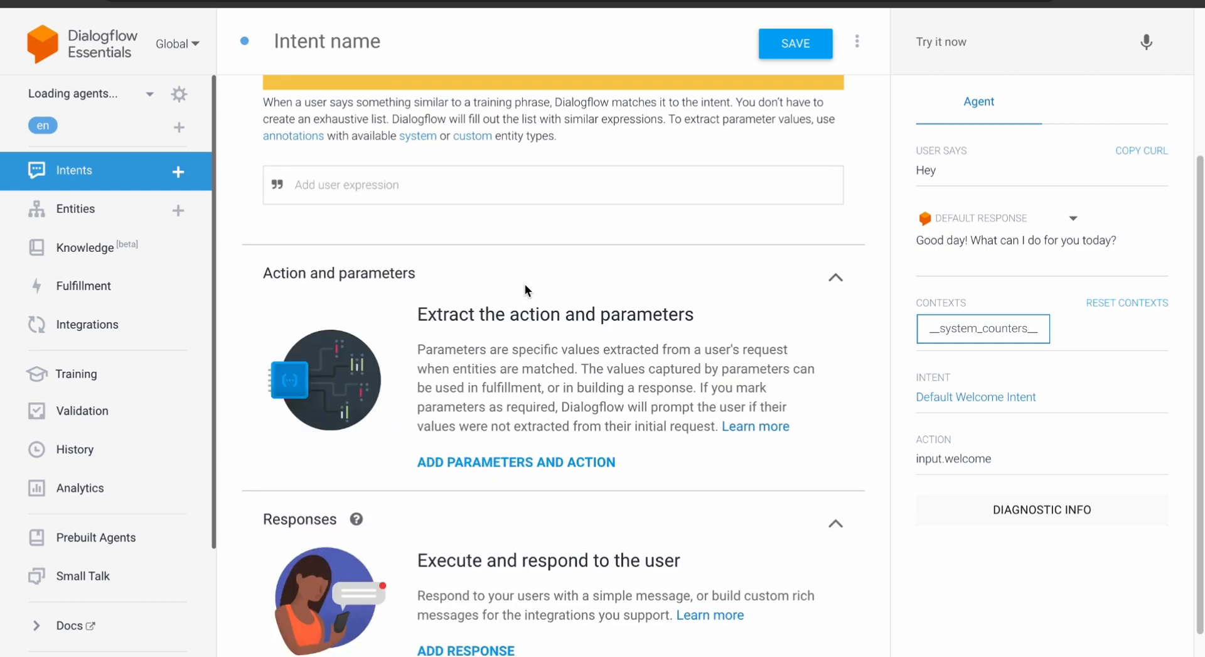
# - Correct the training phrase so it reads 'What is the price of this?'
pyautogui.click(498, 179)
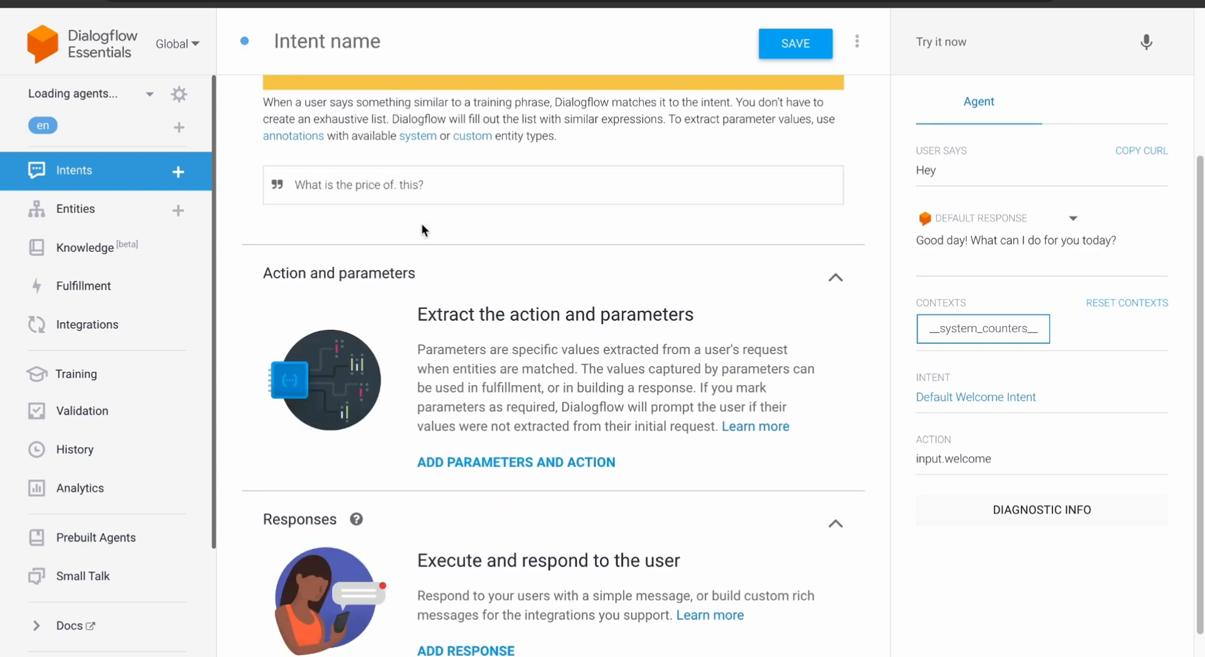
pyautogui.press('BackSpace')
pyautogui.press('BackSpace')
pyautogui.moveTo(396, 185); pyautogui.dragTo(414, 184)
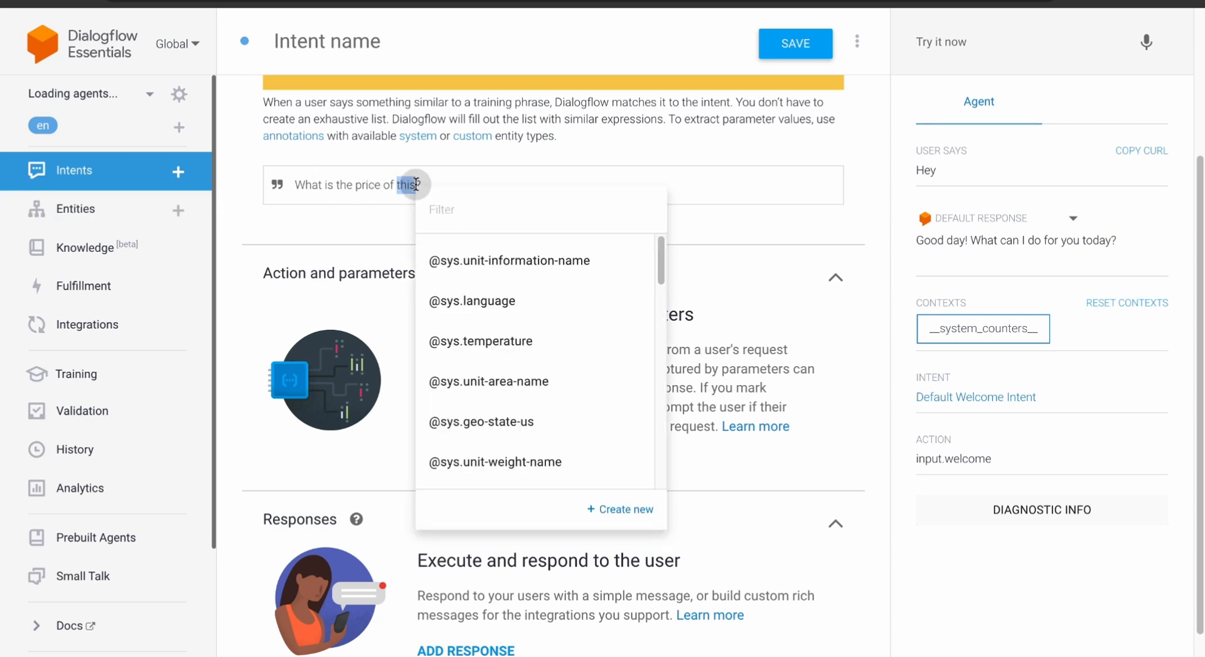
pyautogui.click(412, 184)
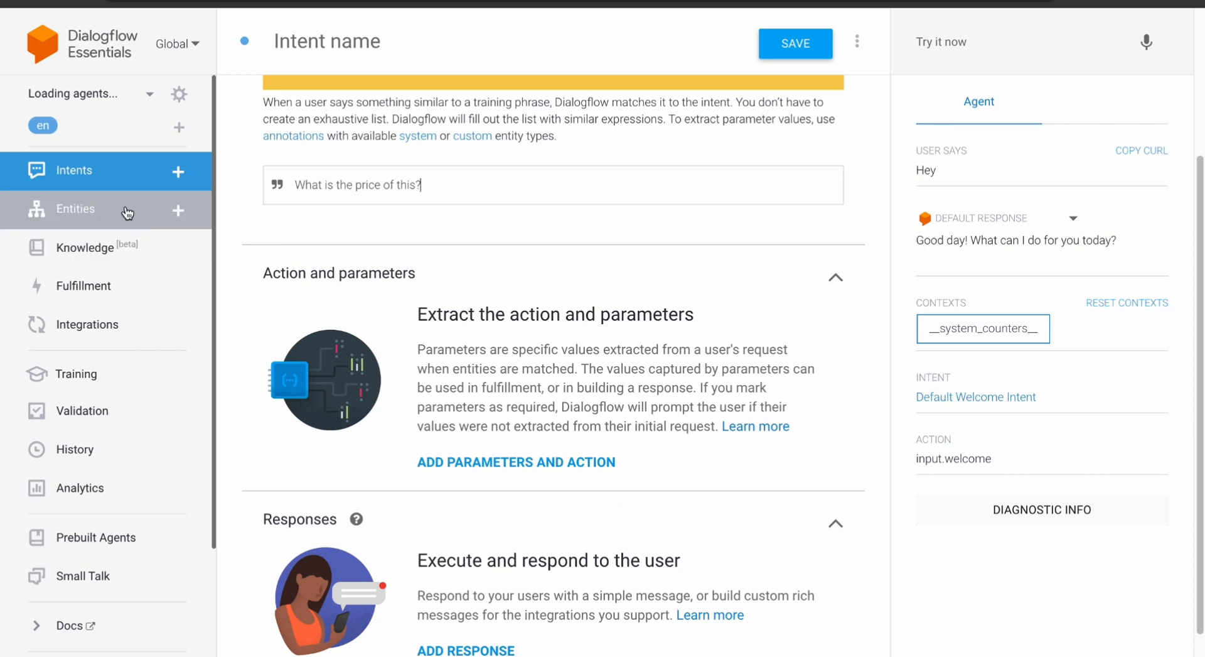
pyautogui.moveTo(449, 188); pyautogui.dragTo(285, 187)
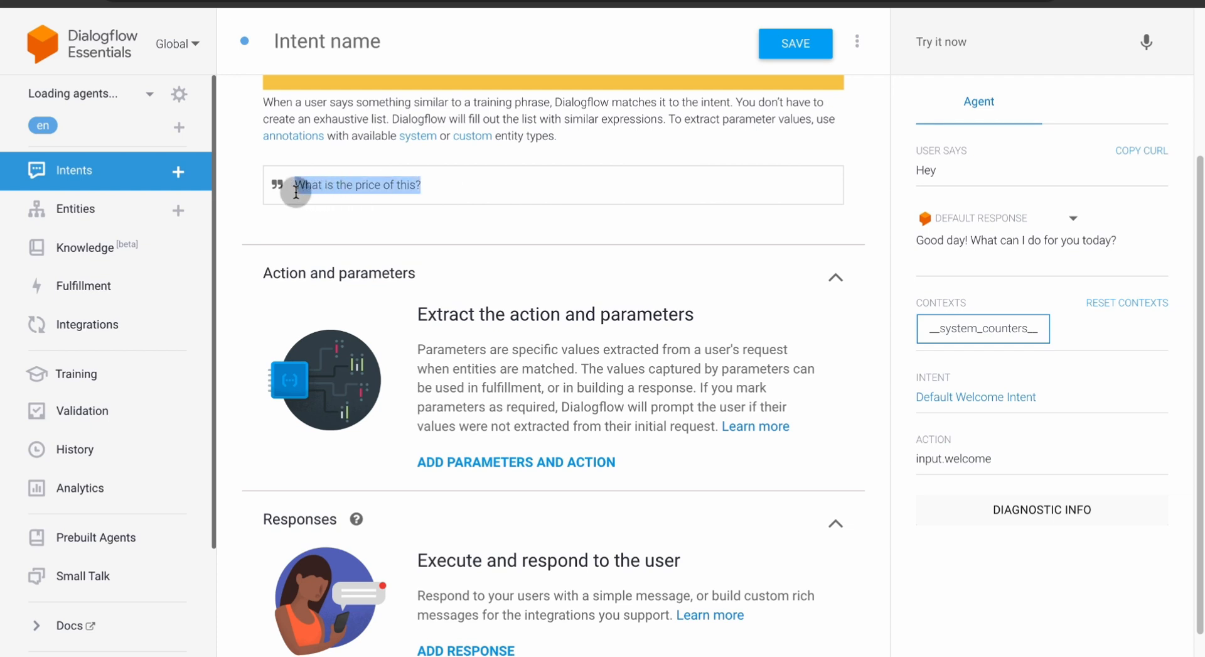
pyautogui.click(318, 184)
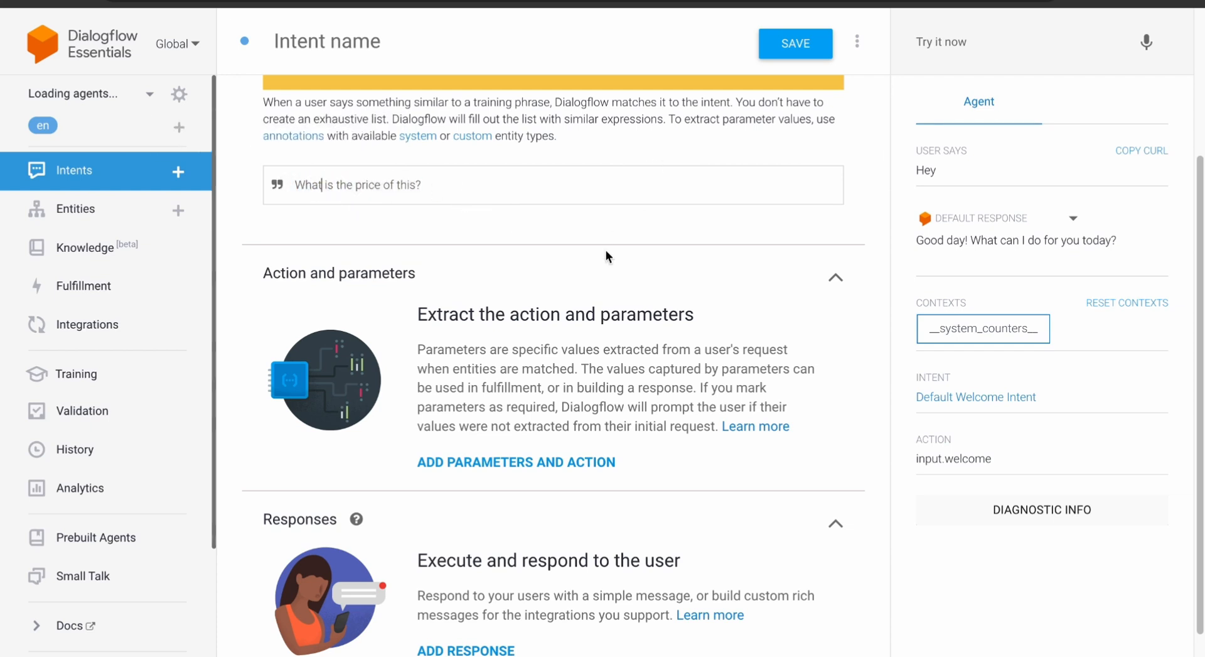
pyautogui.scroll(-1, 606, 249)
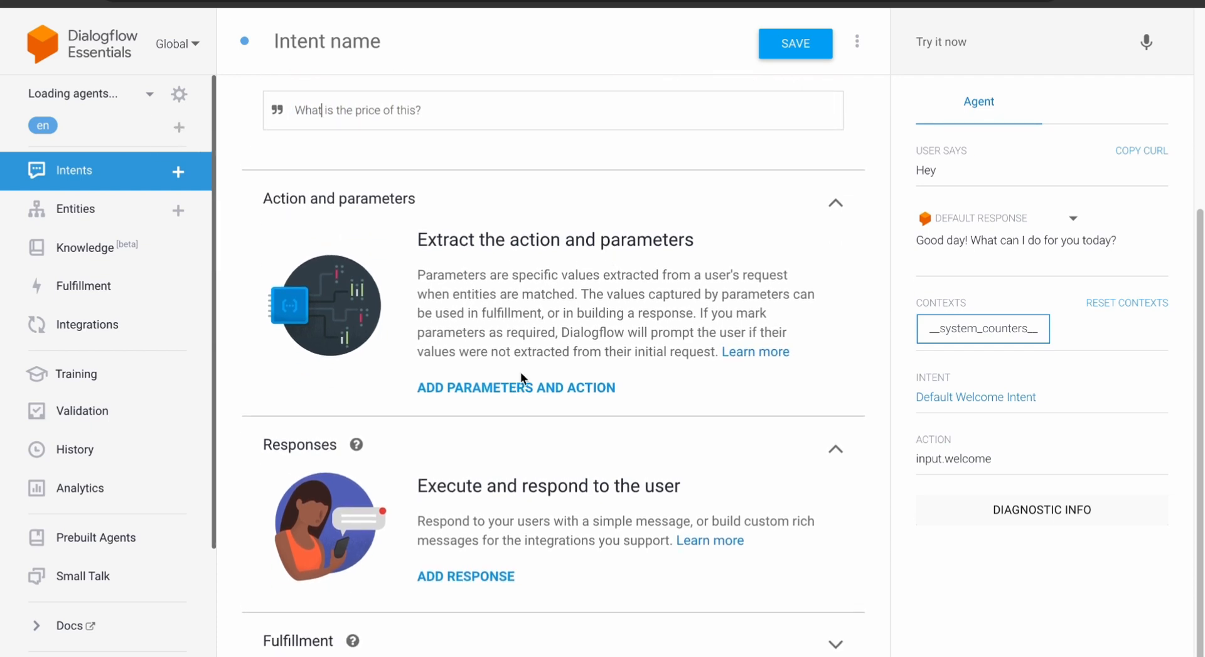
# - Add the text response 'The item is $4' and save the intent 'What is the price of this?'
pyautogui.click(471, 575)
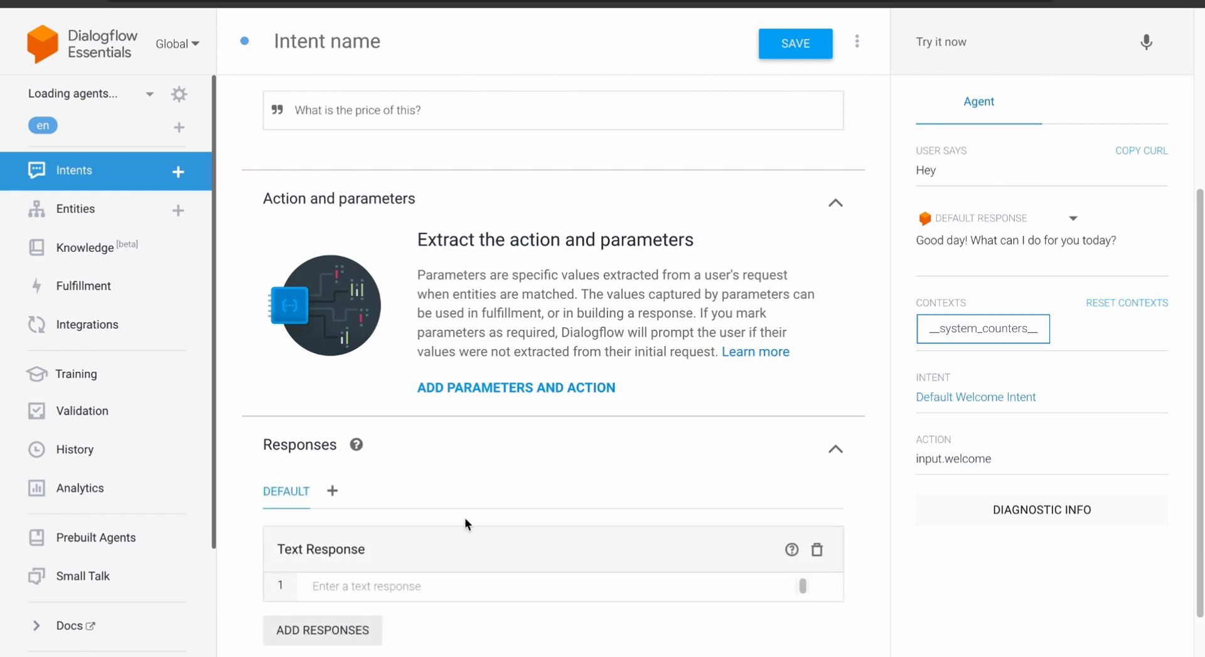
pyautogui.scroll(-2, 465, 518)
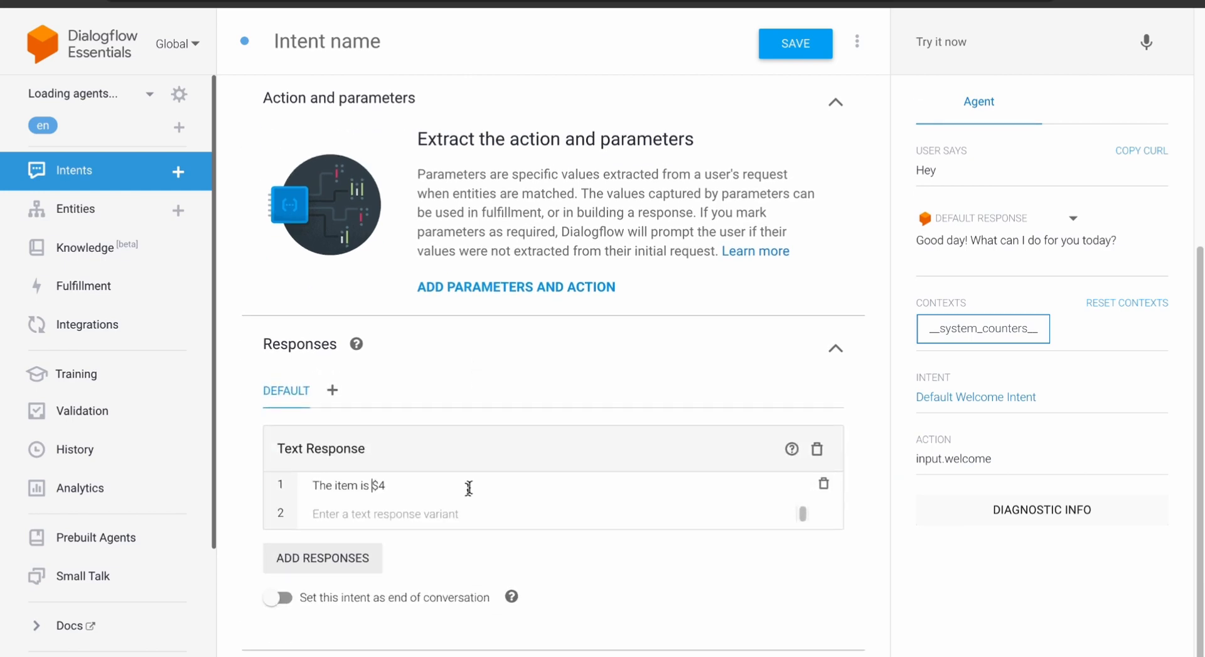
pyautogui.scroll(5, 495, 350)
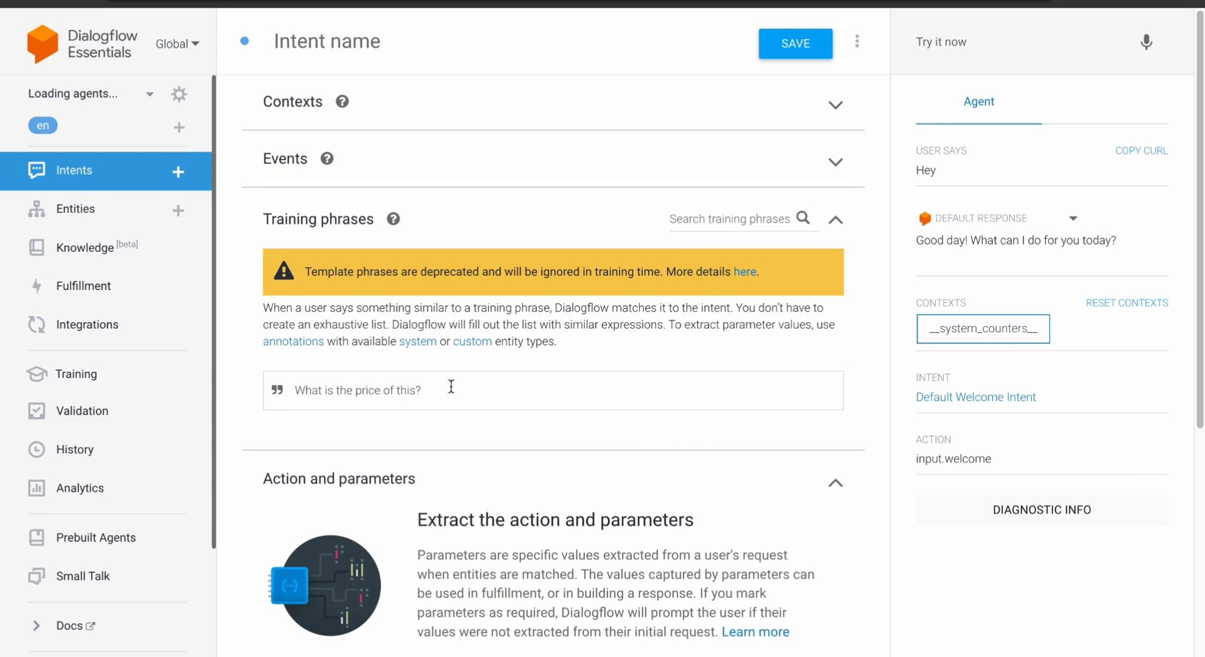
pyautogui.scroll(-5, 300, 457)
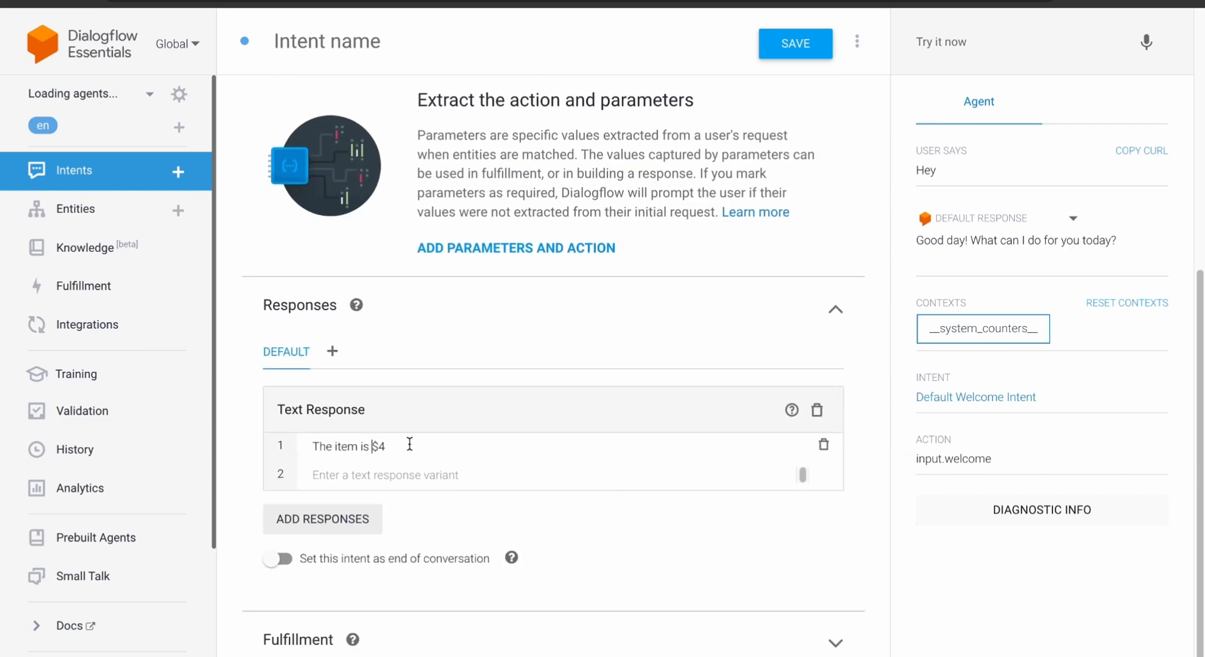
pyautogui.scroll(2, 496, 176)
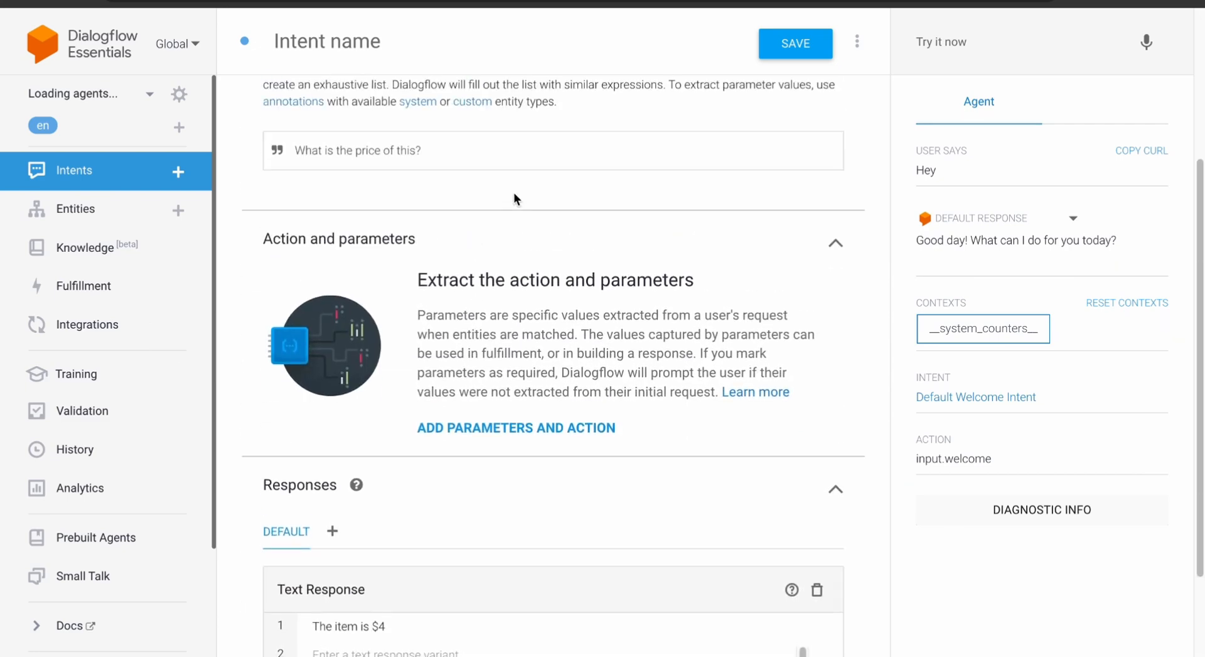
pyautogui.click(791, 47)
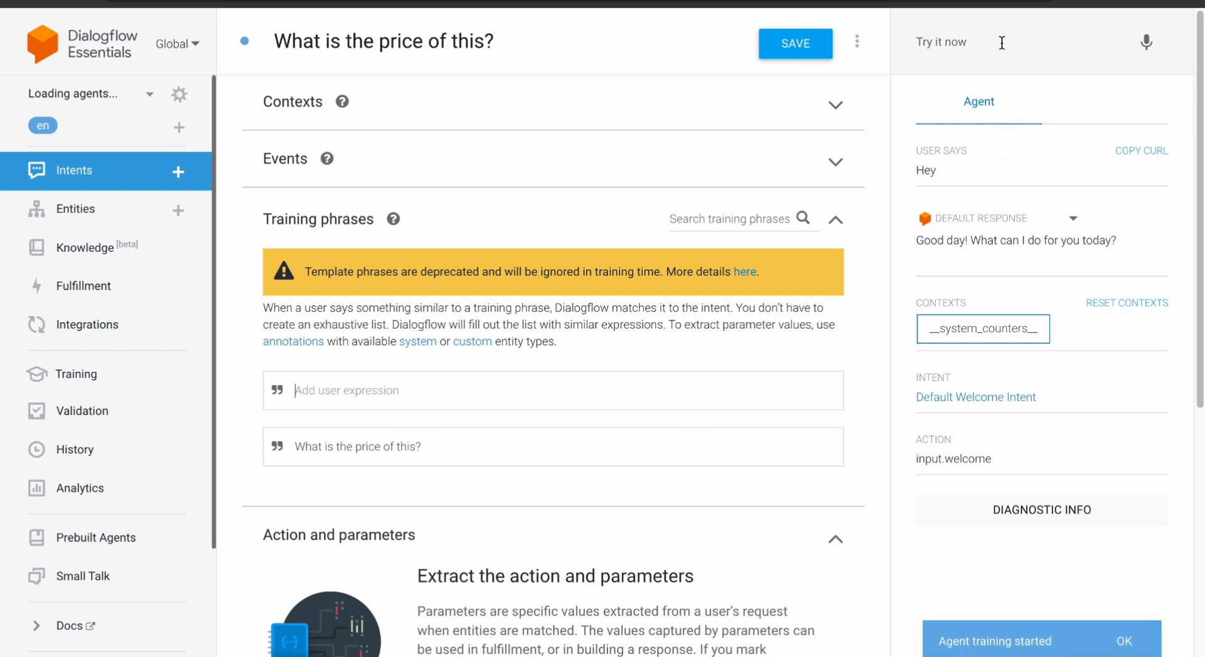
# - Test 'What is the price of this?' in Try it now and confirm the reply 'The item is $4'
pyautogui.click(969, 50)
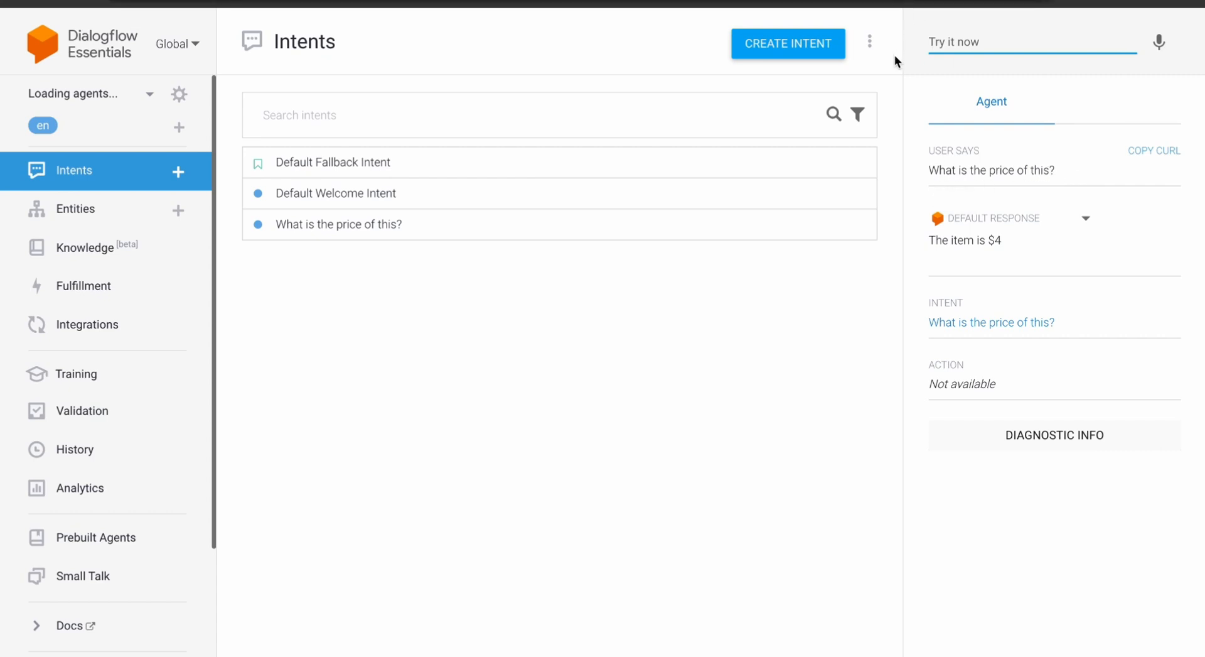
# - Test the query 'what is the price' and confirm it also returns 'The item is $4'
pyautogui.write('what is the price')
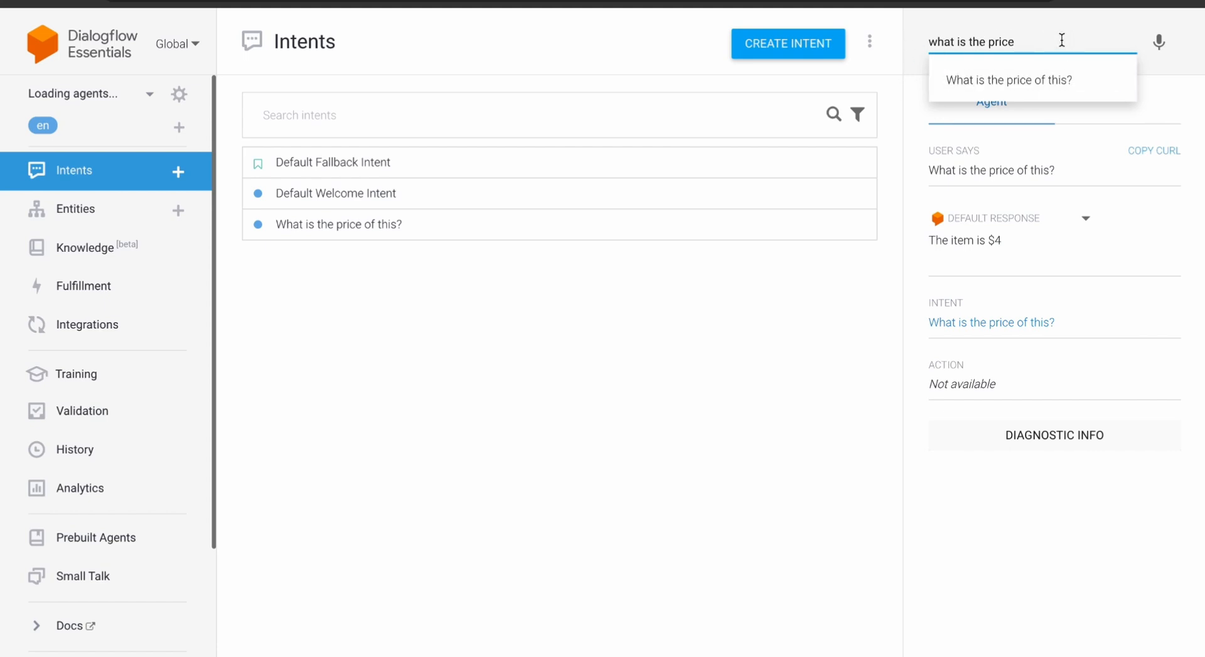
pyautogui.press('Return')
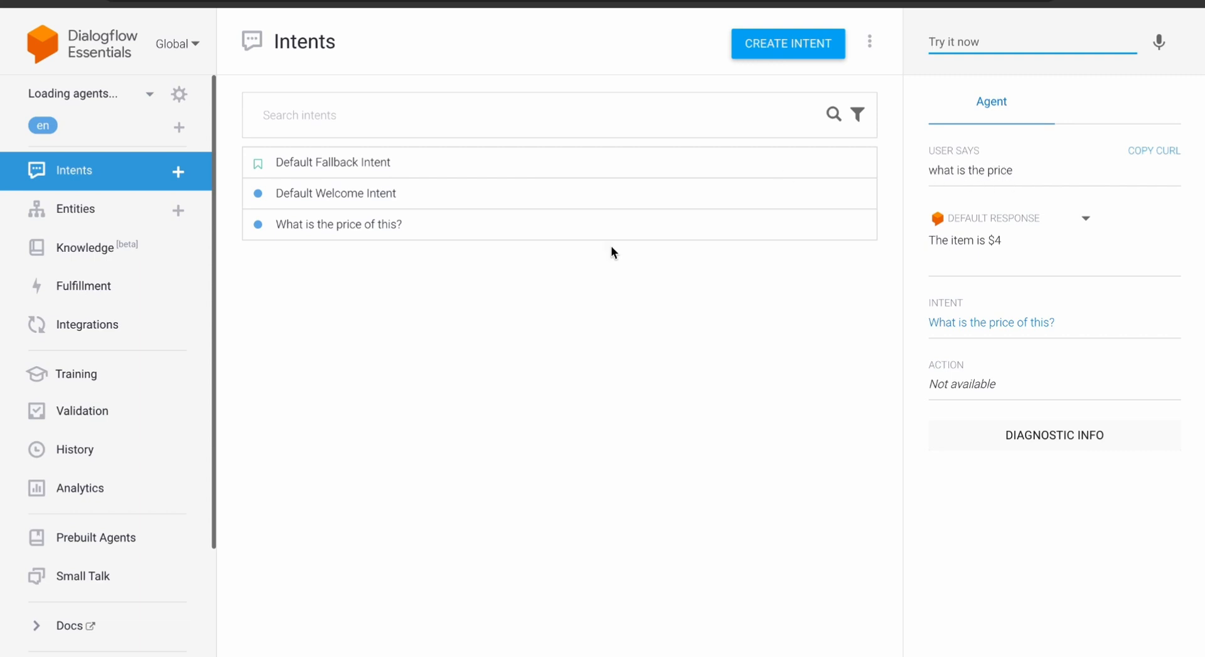
pyautogui.click(575, 233)
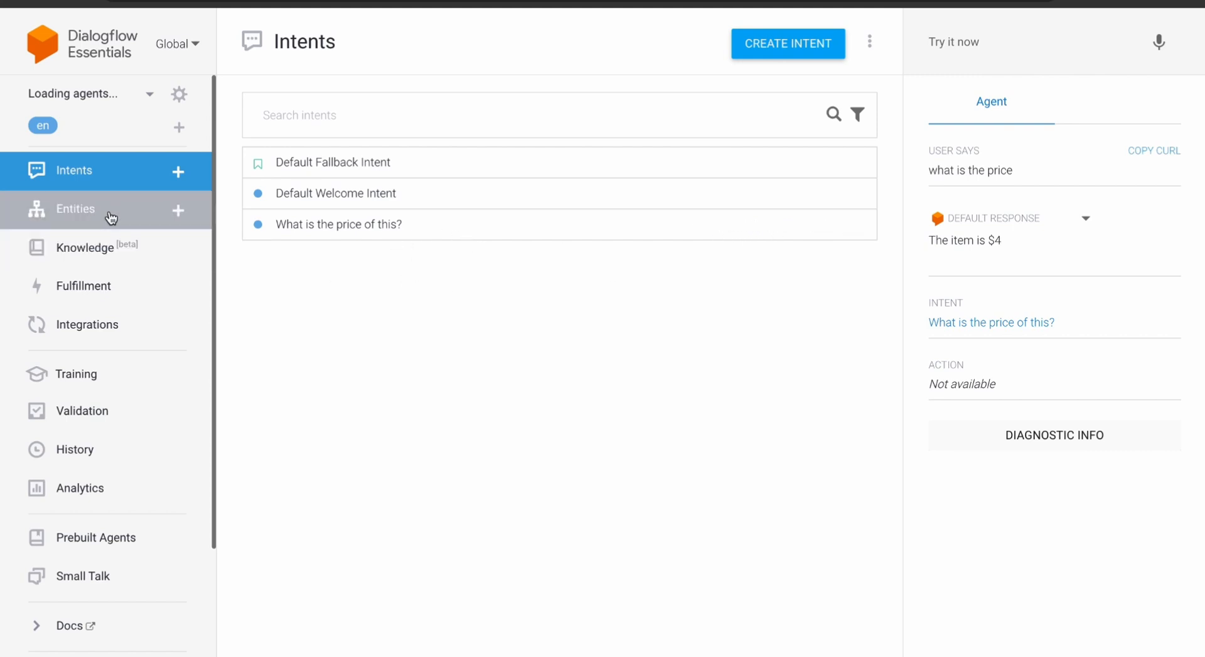
pyautogui.scroll(-1, 94, 399)
pyautogui.scroll(-1, 94, 400)
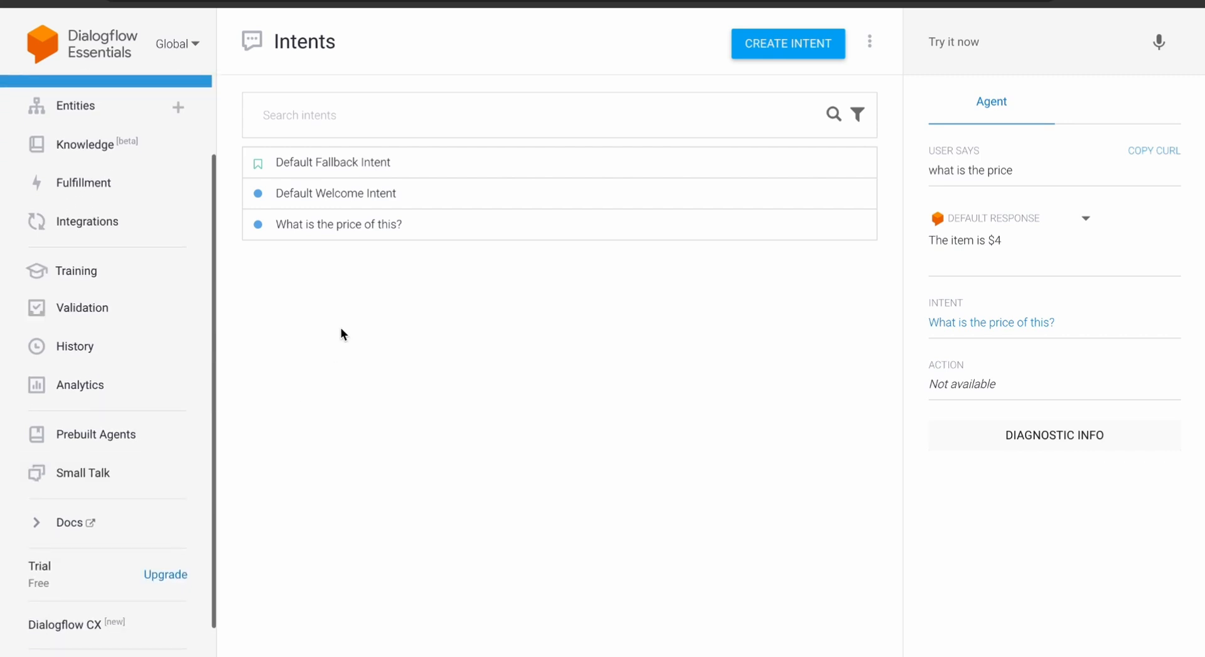
pyautogui.scroll(2, 141, 244)
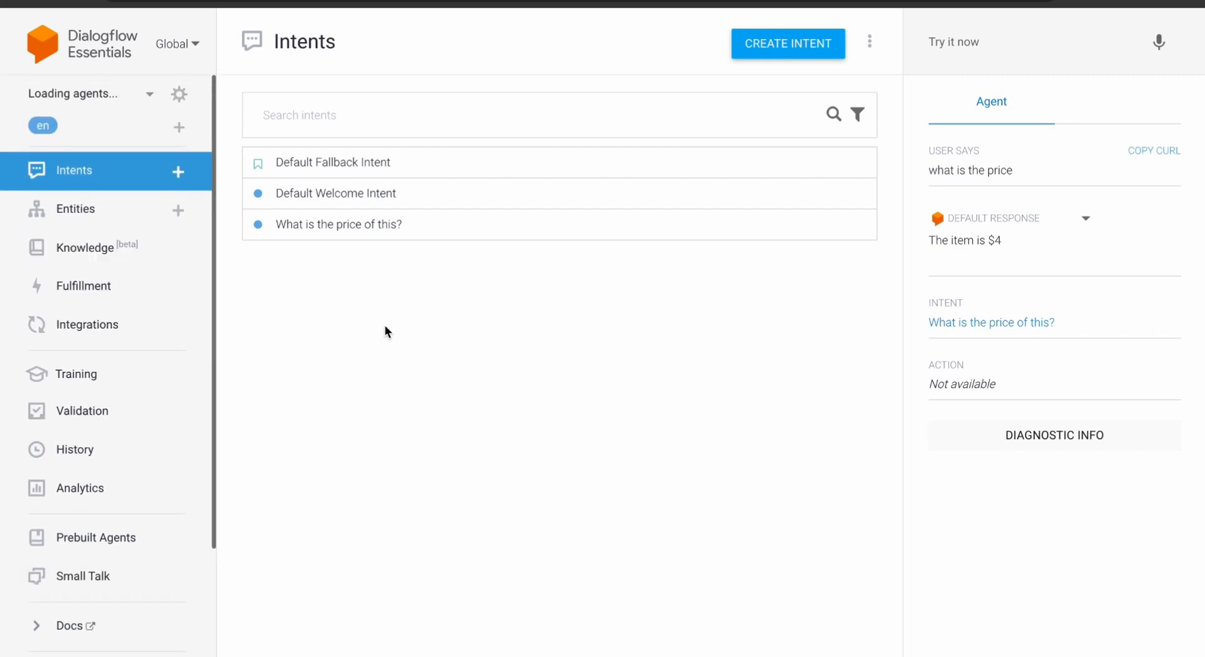